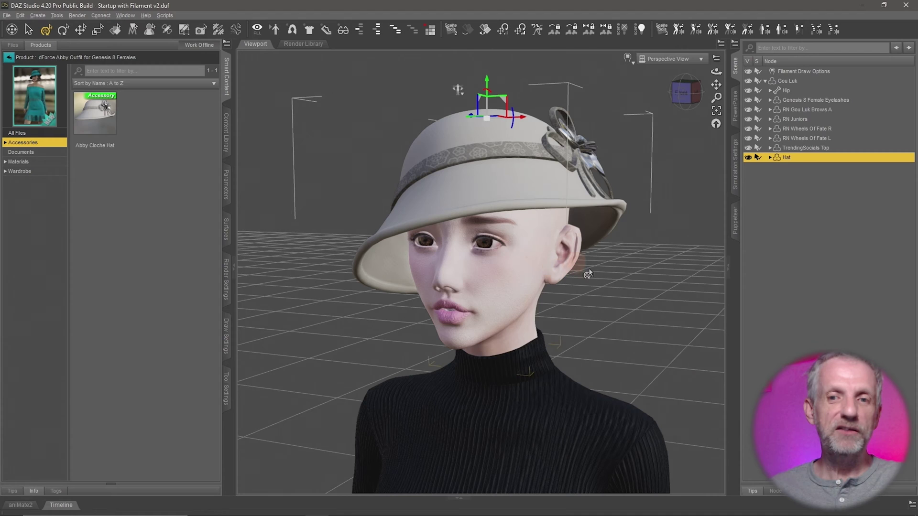
Browse Materials > Iray > Accessories in Smart Content to list the 17 Abby Hat presets.
middle_click_drag(591, 314, 592, 313)
left_click_drag(591, 311, 585, 311, "alt")
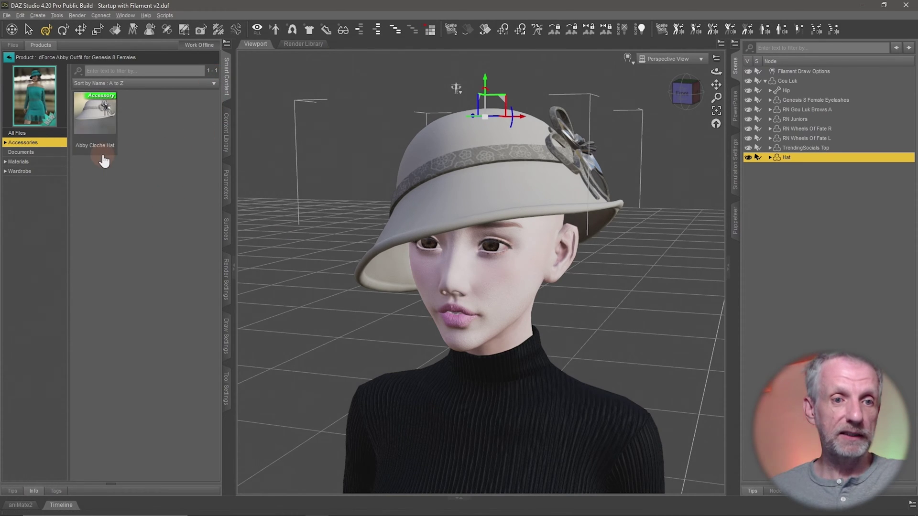
left_click(43, 162)
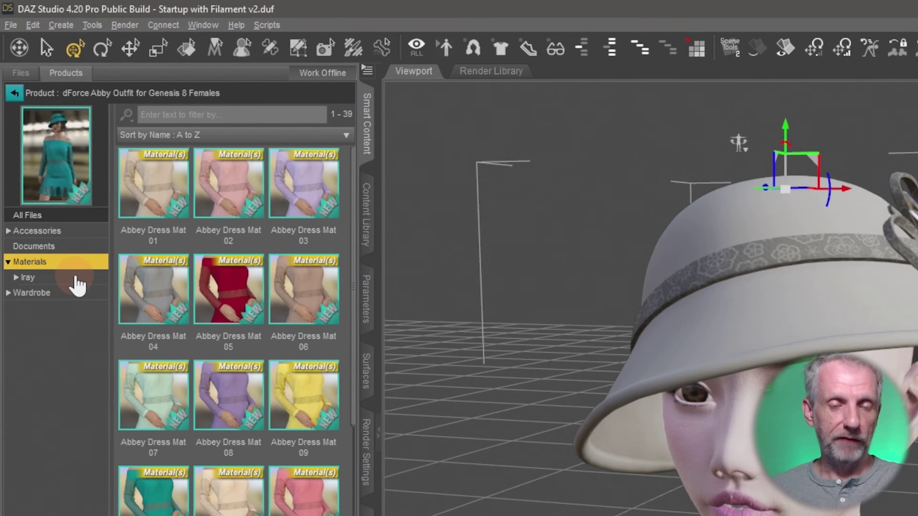
left_click(76, 278)
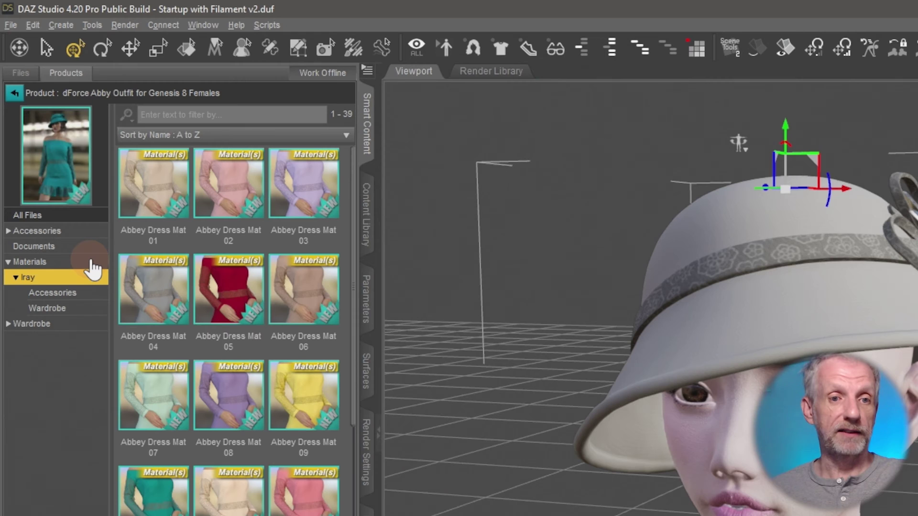
left_click(92, 261)
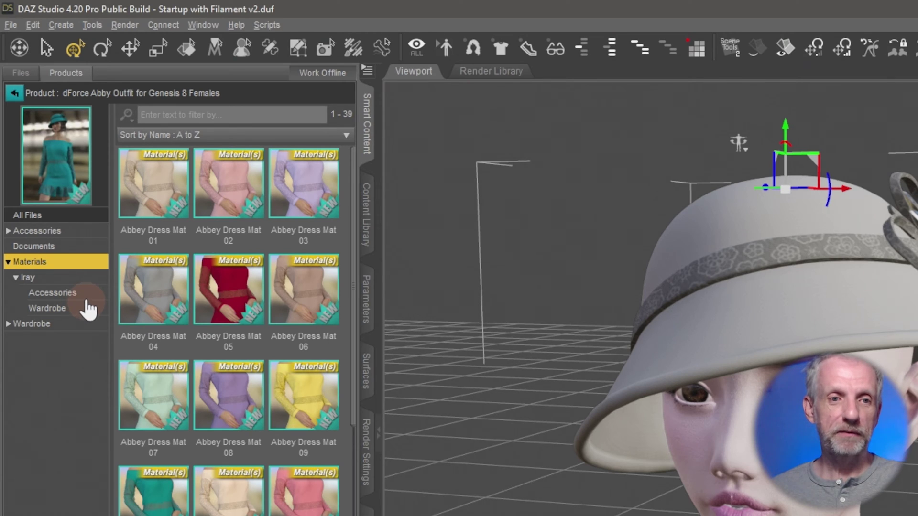
left_click(86, 278)
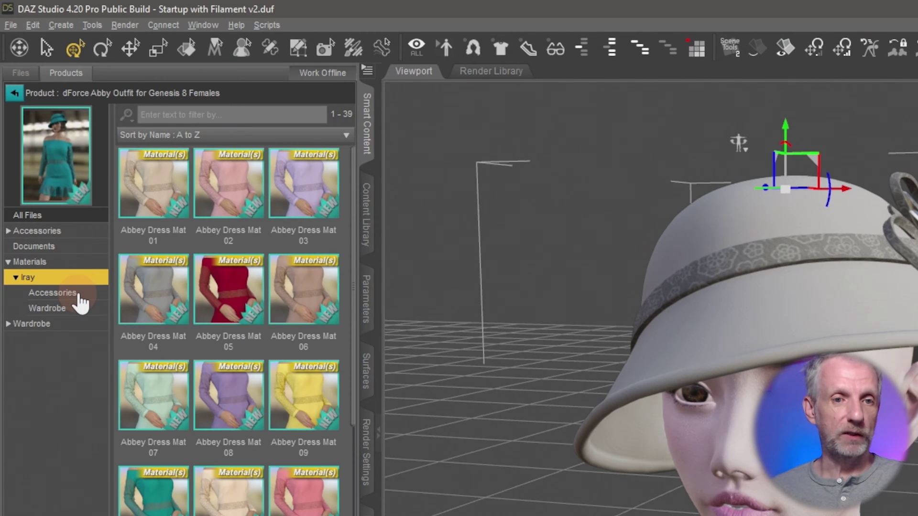
left_click(79, 294)
left_click(308, 457)
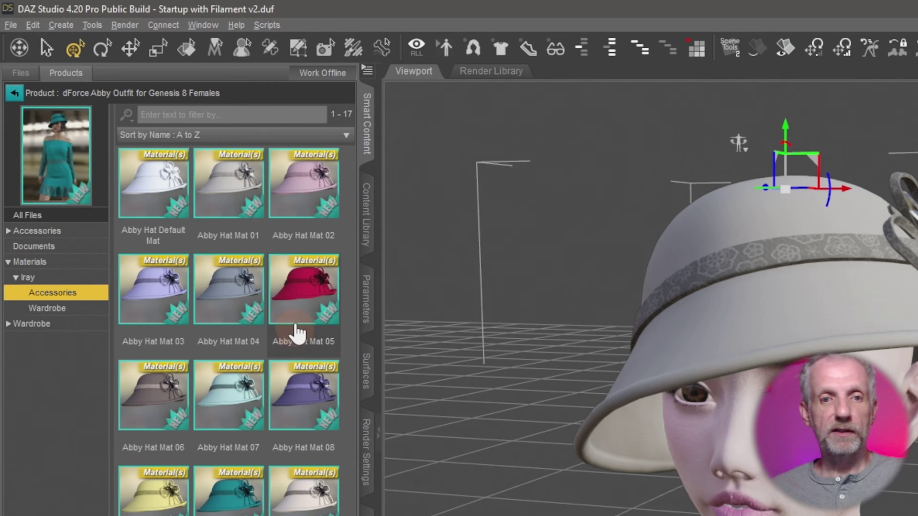
Apply Abby Hat Mat 05 to turn the hat red and orbit around its bow.
double_click(306, 299)
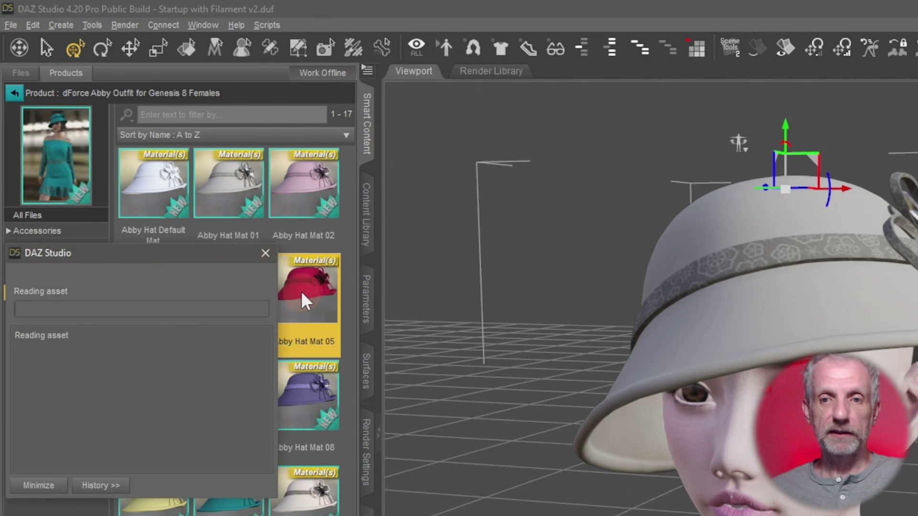
left_click(509, 335)
scroll(714, 319, "up", 4)
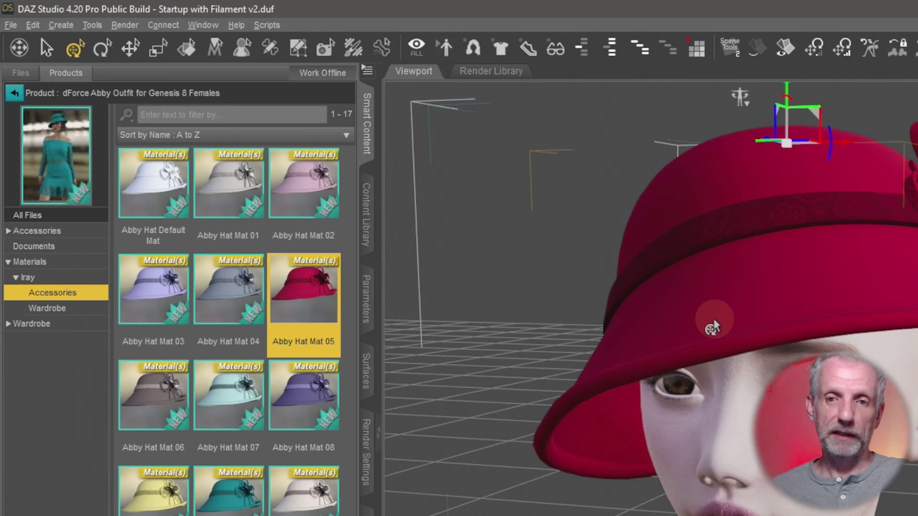
middle_click_drag(714, 319, 710, 351)
mouse_move(710, 351)
left_mouse_down("alt")
mouse_move(717, 354)
mouse_move(707, 352)
left_mouse_up("alt")
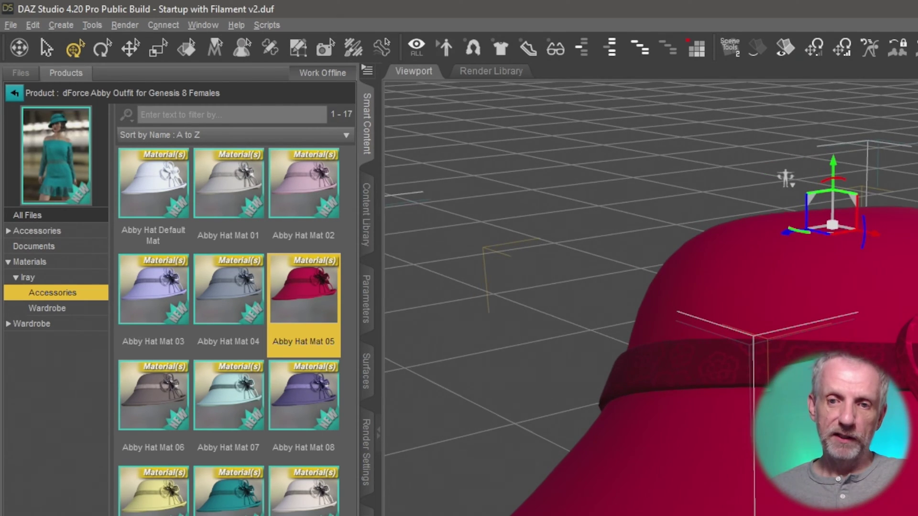
left_click_drag(757, 379, 492, 411, "alt")
Try the purple Abby Hat Mat 08, then settle on the teal hat preset.
double_click(303, 421)
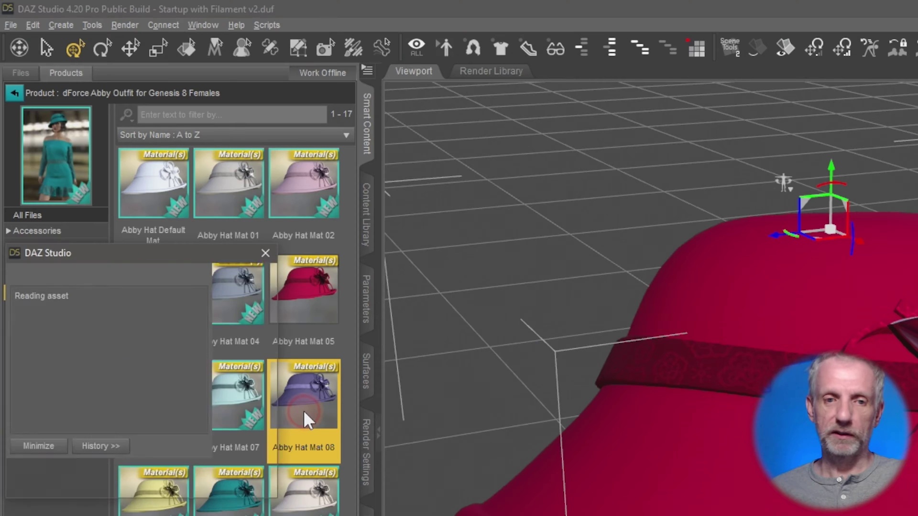
double_click(226, 508)
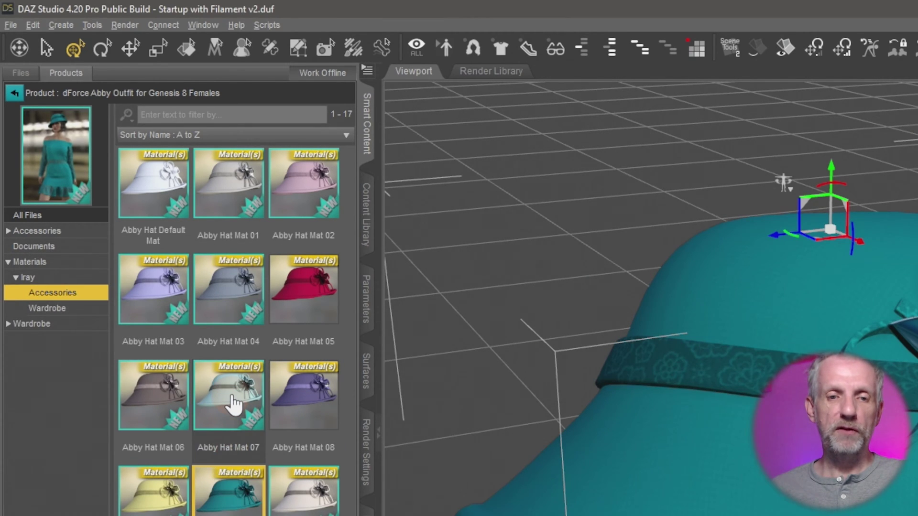
left_click(300, 407)
double_click(300, 407)
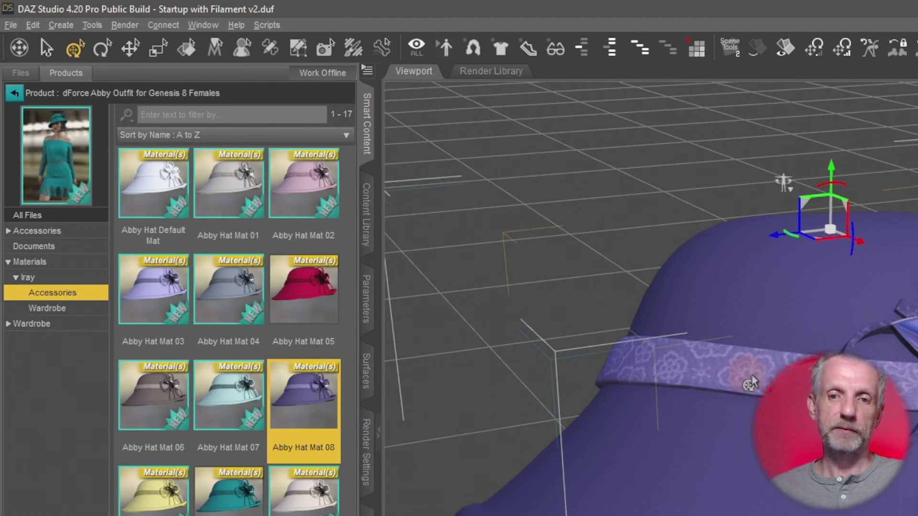
double_click(239, 495)
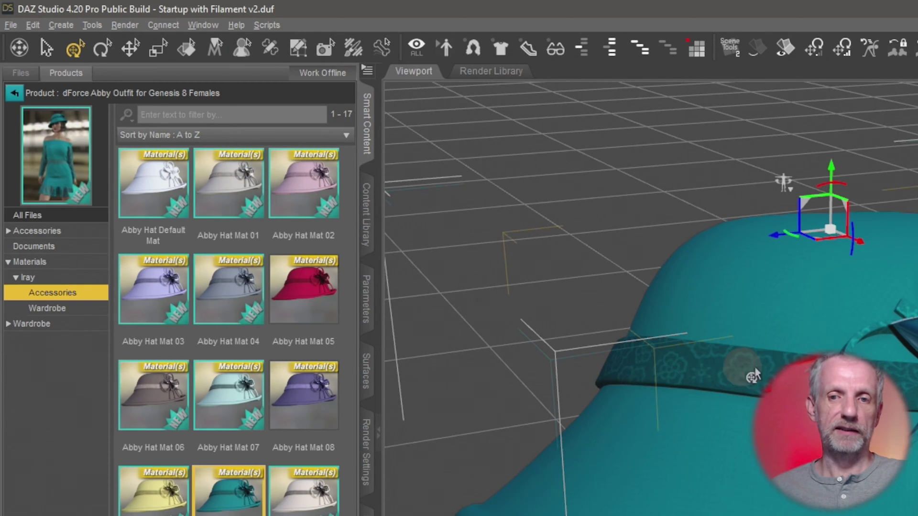
Inspect the teal hat's flower and band, then zoom out to the full figure.
middle_click_drag(861, 402, 766, 396)
left_click_drag(749, 187, 771, 172, "alt")
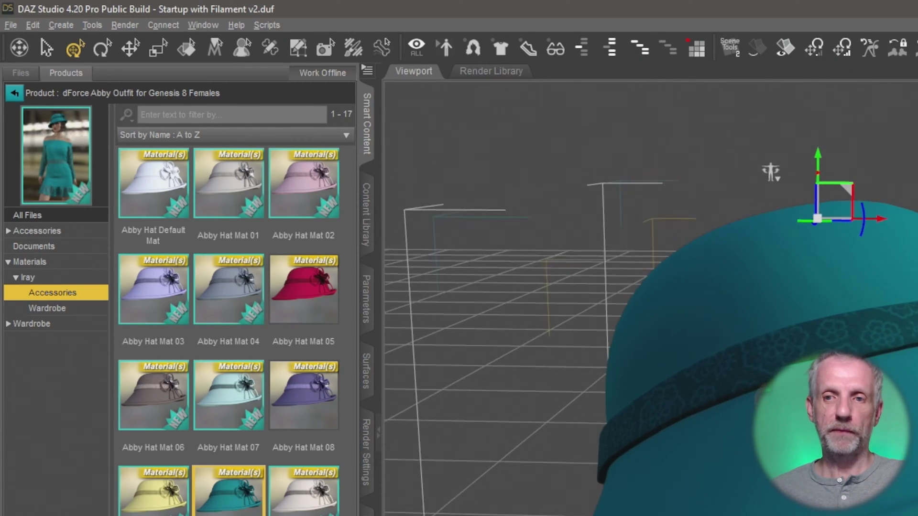
scroll(771, 172, "up", 3)
scroll(748, 301, "down", 8)
middle_click_drag(741, 343, 590, 133)
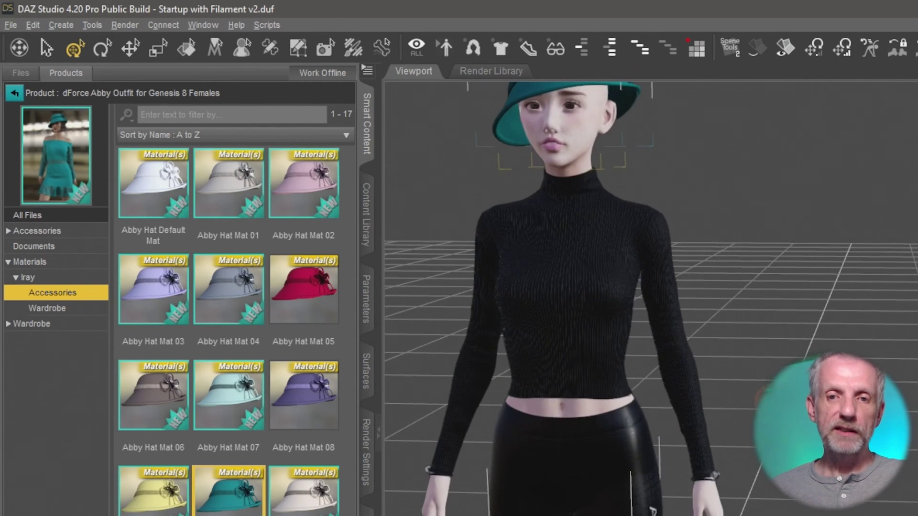
scroll(591, 133, "down", 3)
left_click(765, 342)
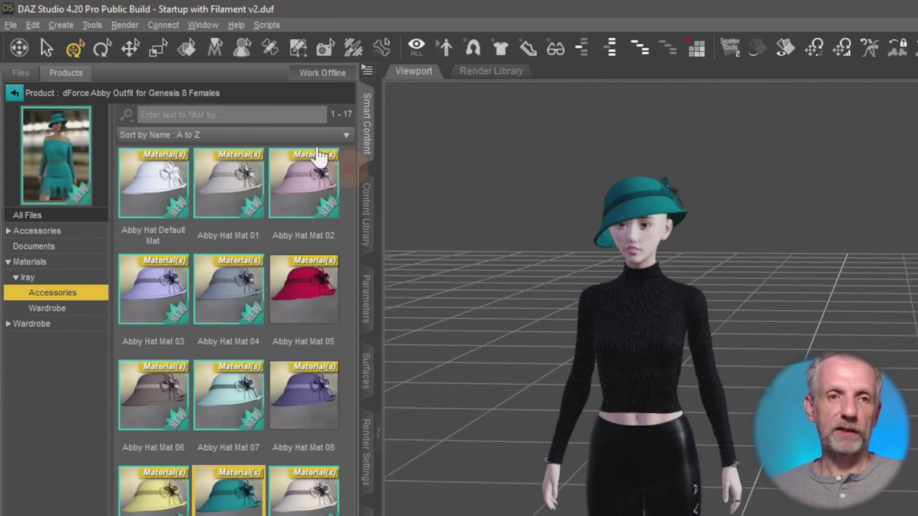
Create a cube primitive and move it to the right of the figure.
left_click(72, 26)
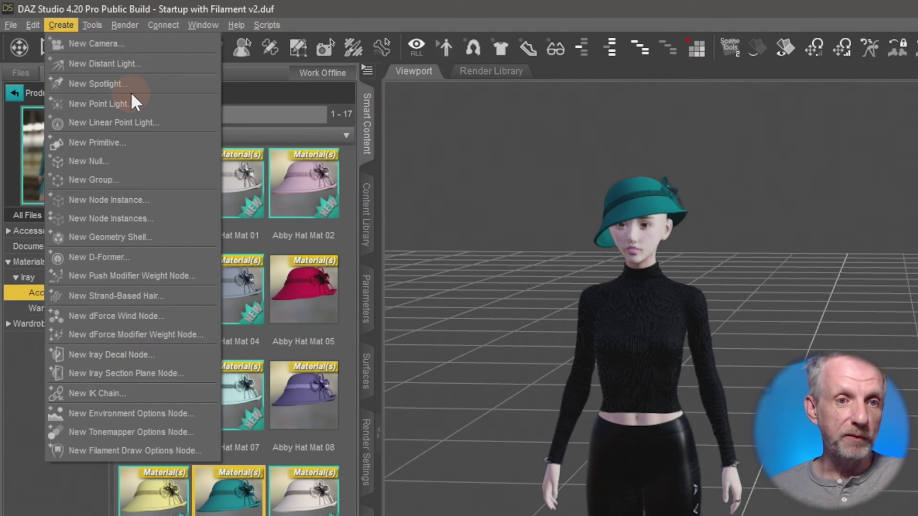
left_click(106, 143)
left_click(555, 425)
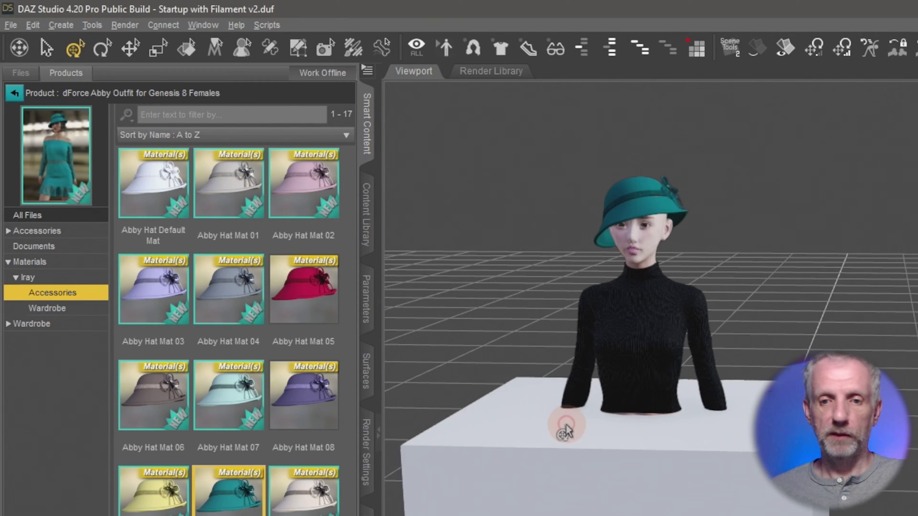
left_click_drag(684, 514, 916, 514)
scroll(598, 497, "down", 3)
middle_click_drag(598, 499, 520, 419)
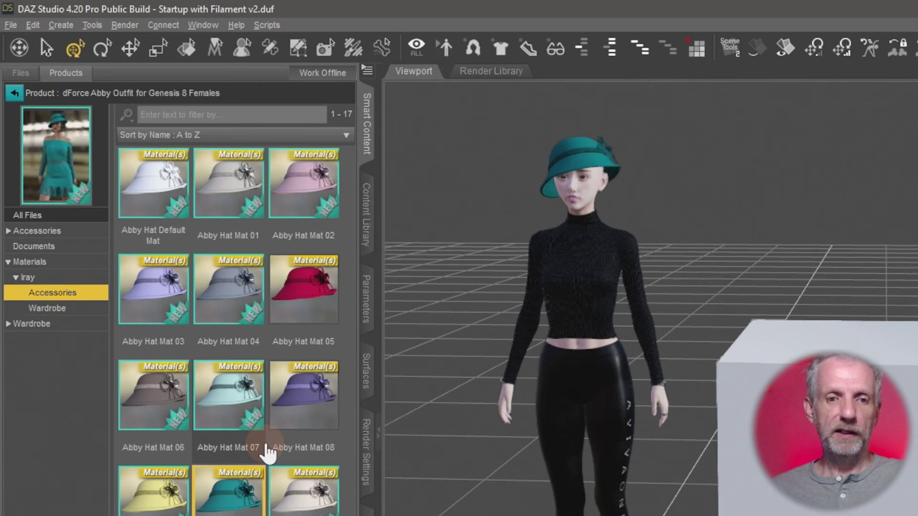
Try applying other Abby Hat presets, such as Mat 12, to the hat.
double_click(228, 510)
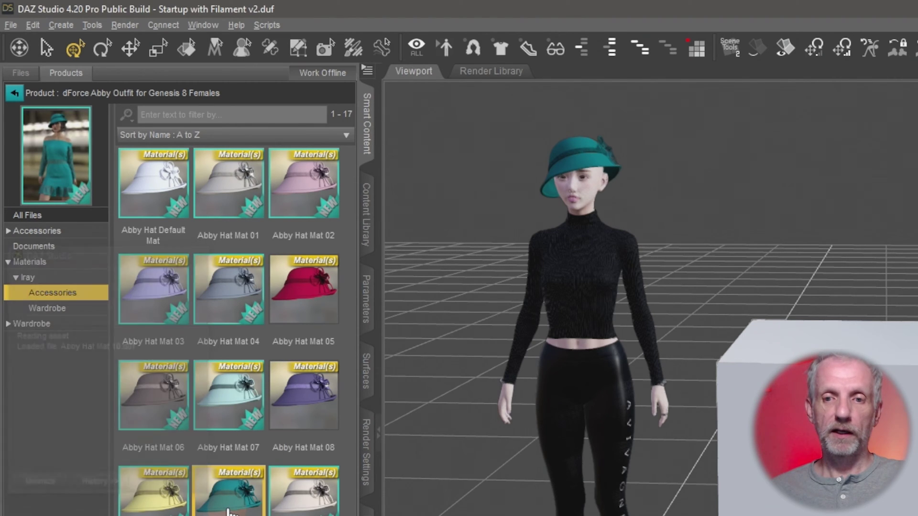
middle_click_drag(650, 287, 700, 265)
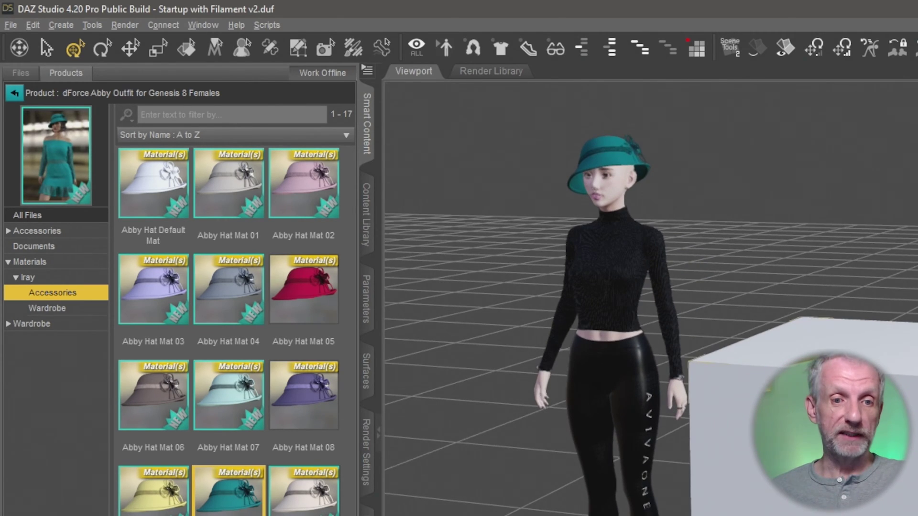
mouse_move(239, 480)
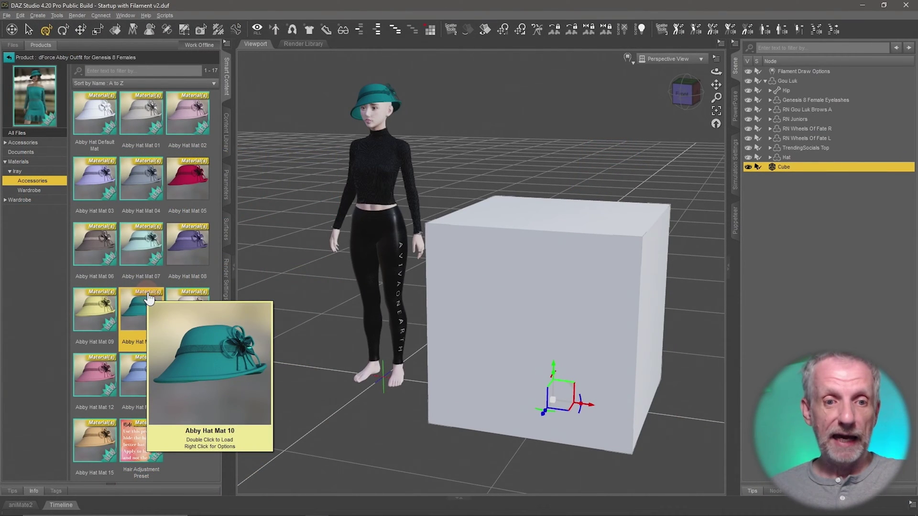
double_click(98, 378)
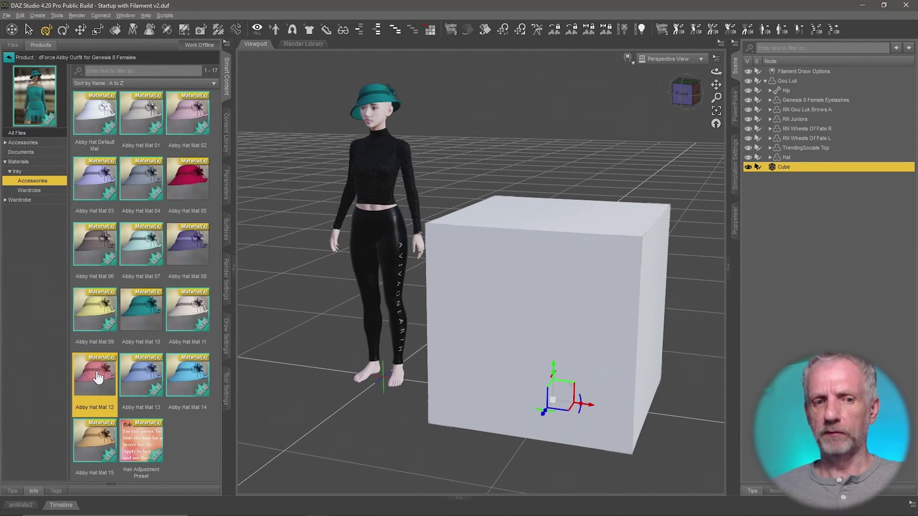
Select the figure's TrendingSocials Top from the viewport menu and drop Abby Hat Mat 08 onto it.
left_click(177, 251)
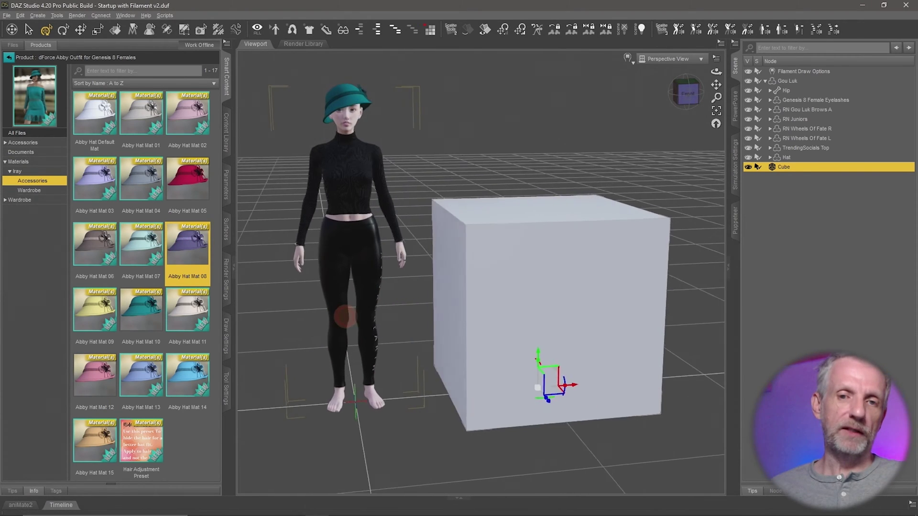
left_click_drag(344, 317, 367, 273)
right_click(374, 173)
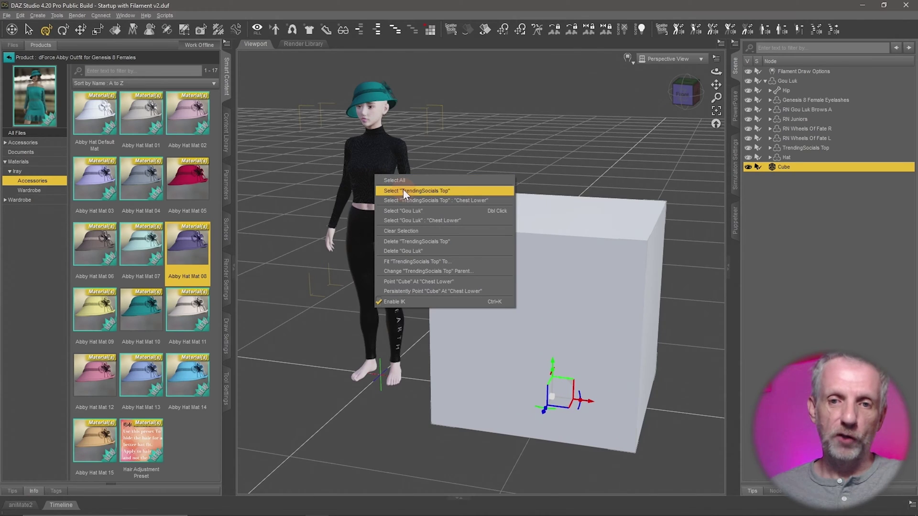
left_click(403, 190)
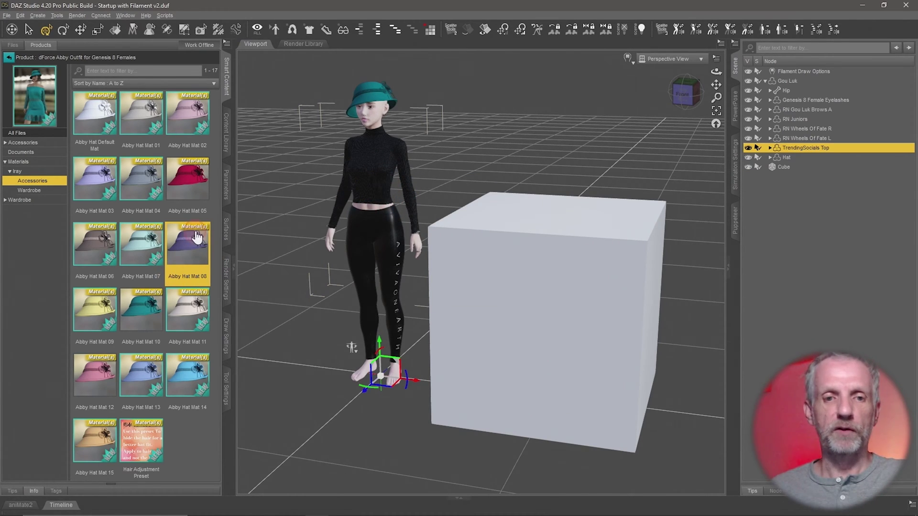
left_click_drag(211, 244, 344, 281)
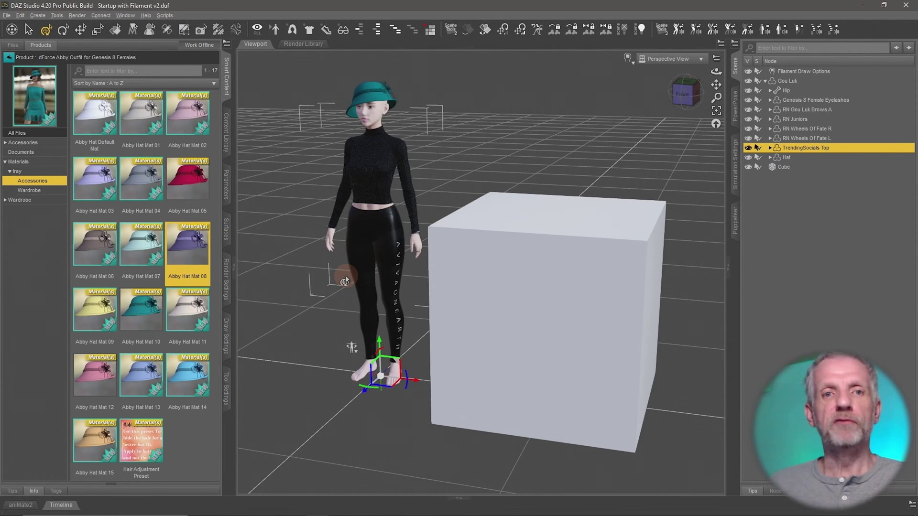
left_click(146, 16)
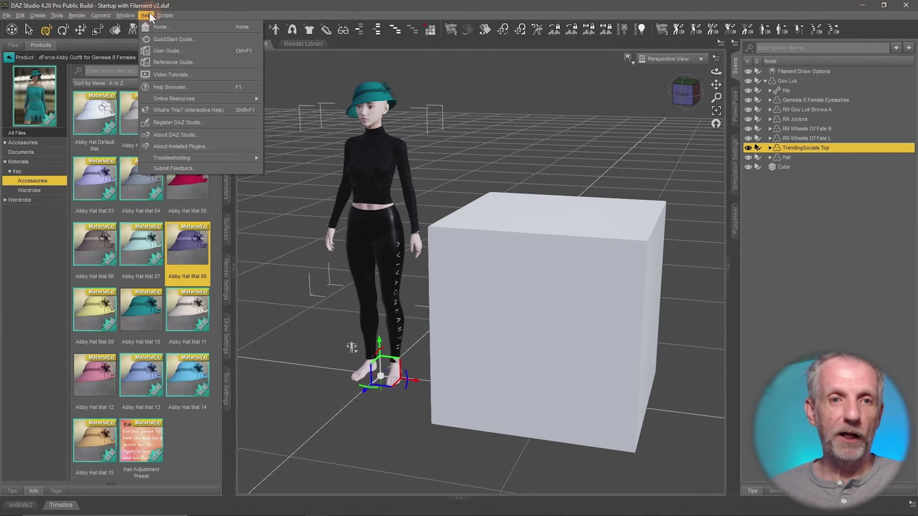
mouse_move(220, 162)
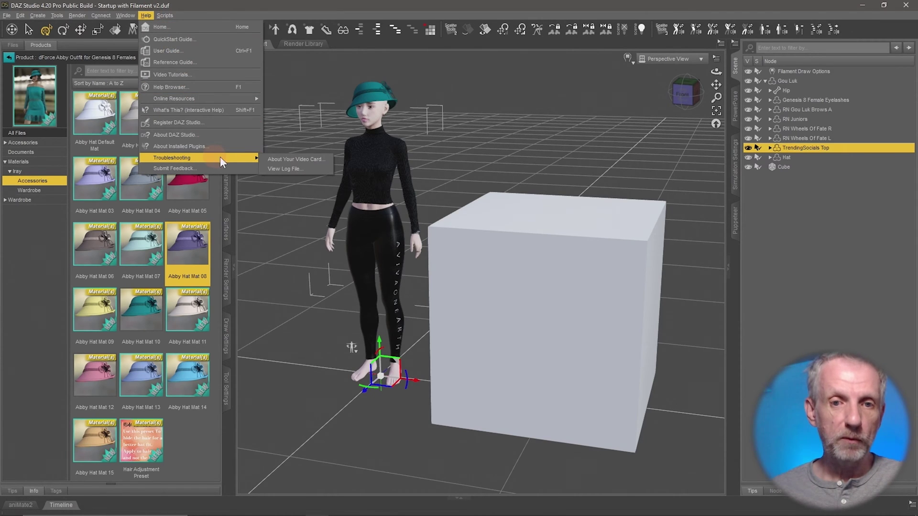
left_click(314, 170)
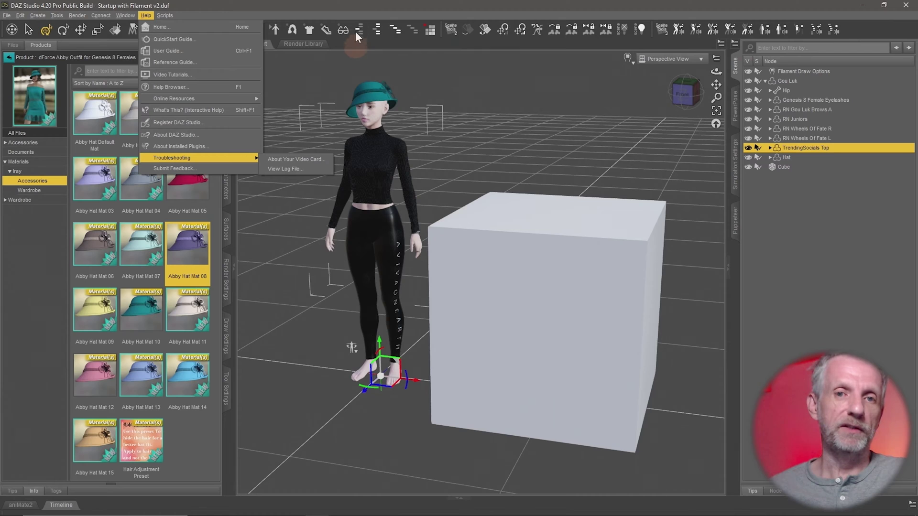
left_click(362, 3)
mouse_move(402, 199)
middle_mouse_down()
mouse_move(390, 199)
mouse_move(407, 197)
mouse_move(409, 207)
mouse_move(400, 204)
middle_mouse_up()
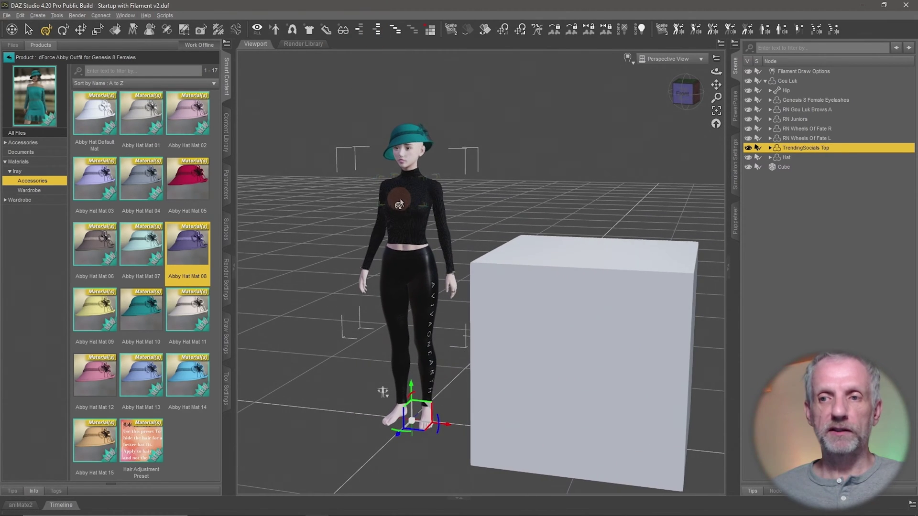
Select the cube, then go back from the hat materials to the Accessories product category.
left_click(783, 167)
middle_click_drag(647, 290, 646, 289)
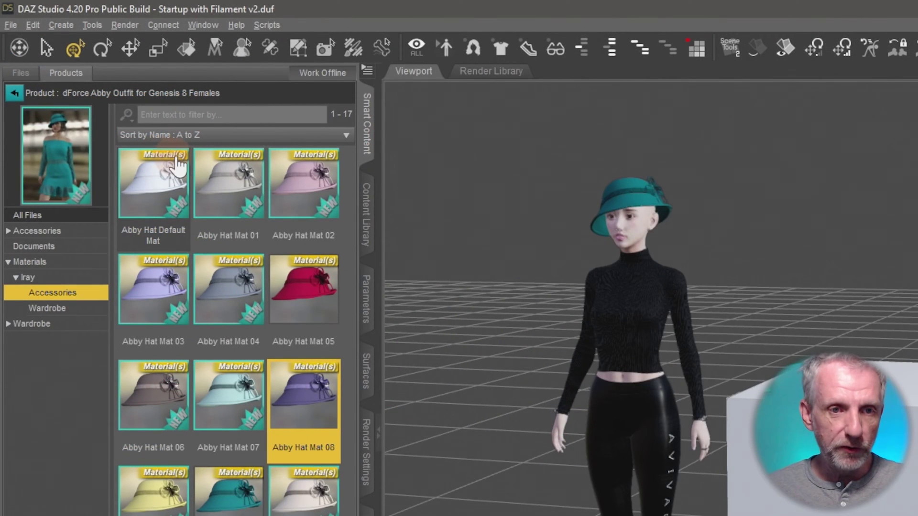
mouse_move(175, 164)
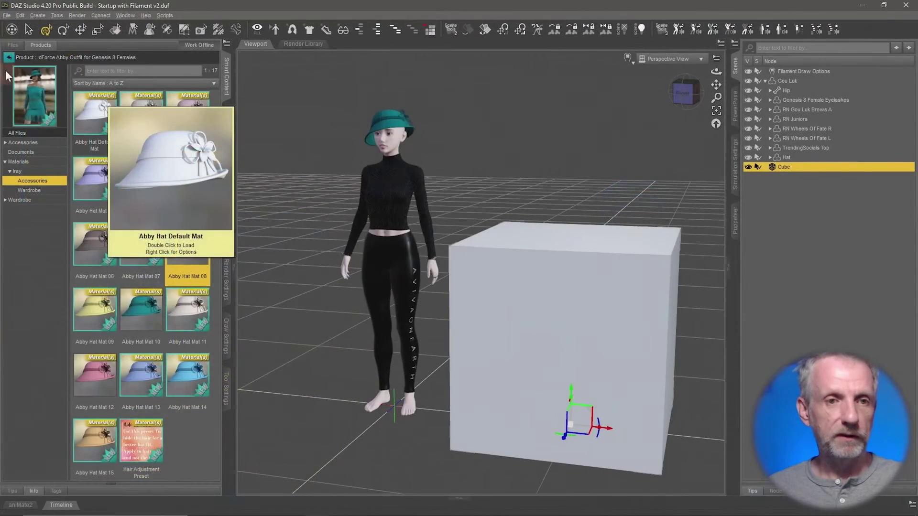
left_click(14, 93)
left_click(30, 78)
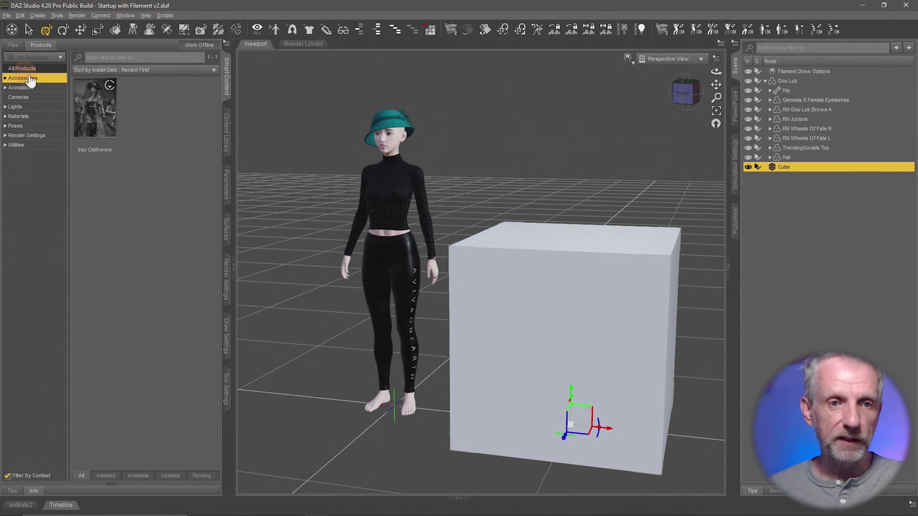
Turn off Filter By Context and browse the thumbnails in the Shaders product category.
left_click(8, 476)
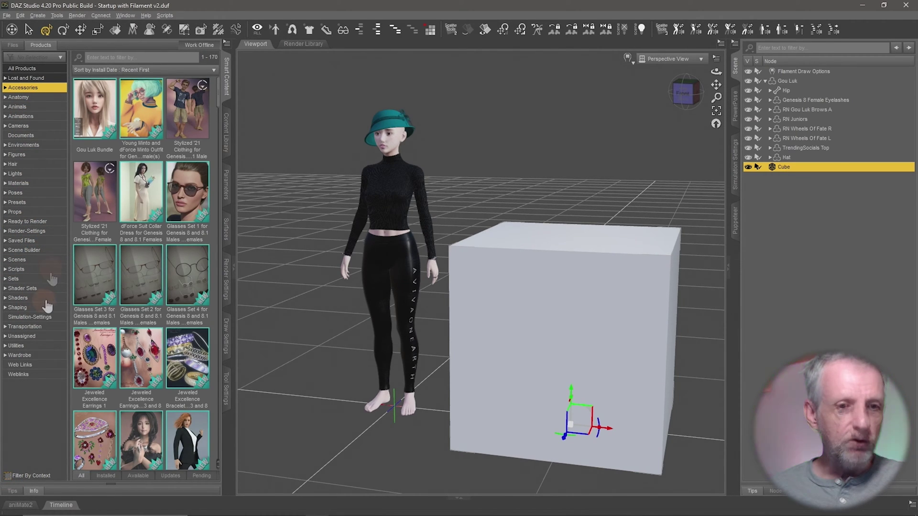
left_click(38, 298)
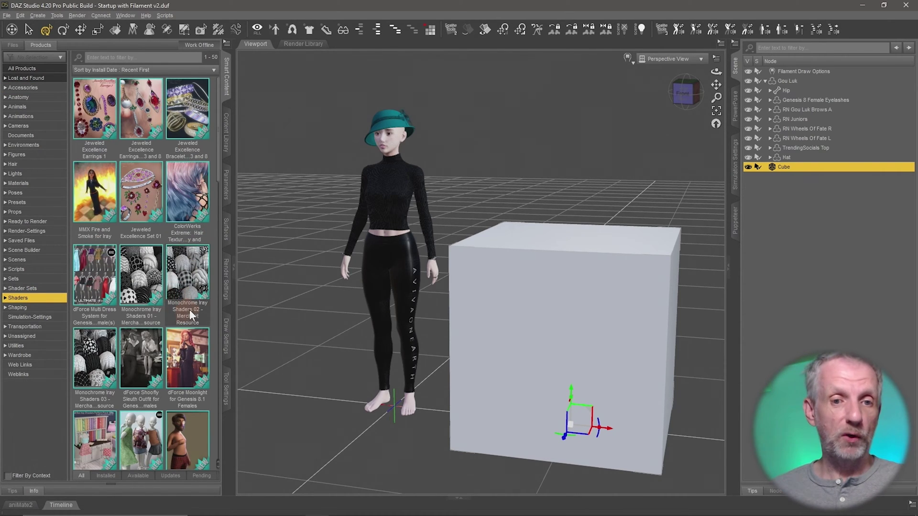
mouse_move(190, 312)
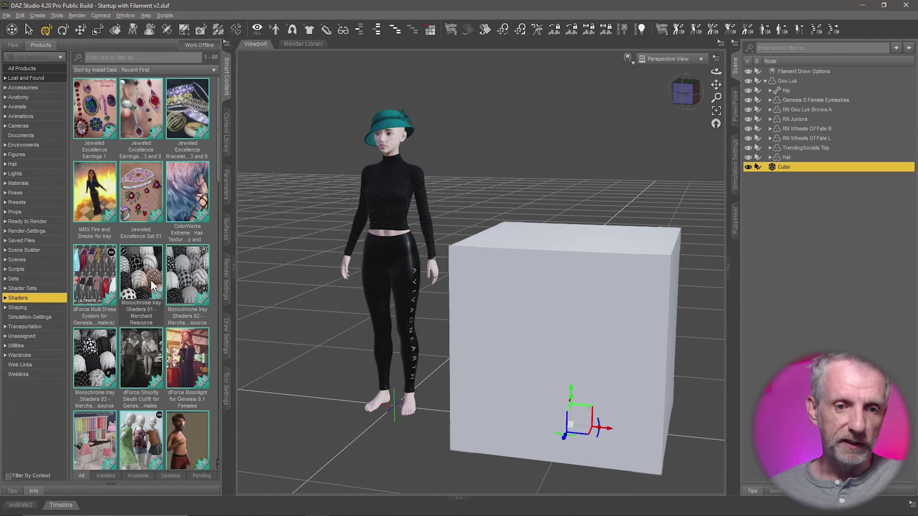
scroll(165, 283, "down", 5)
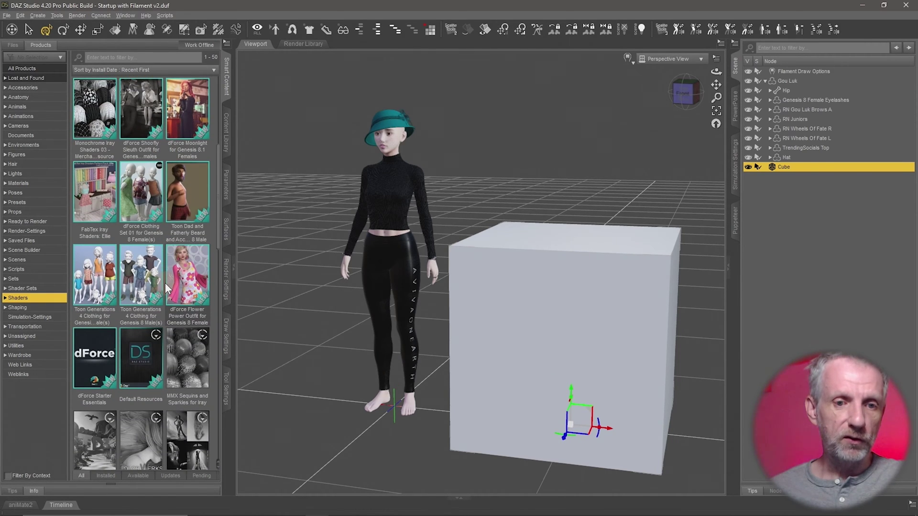
scroll(174, 294, "down", 2)
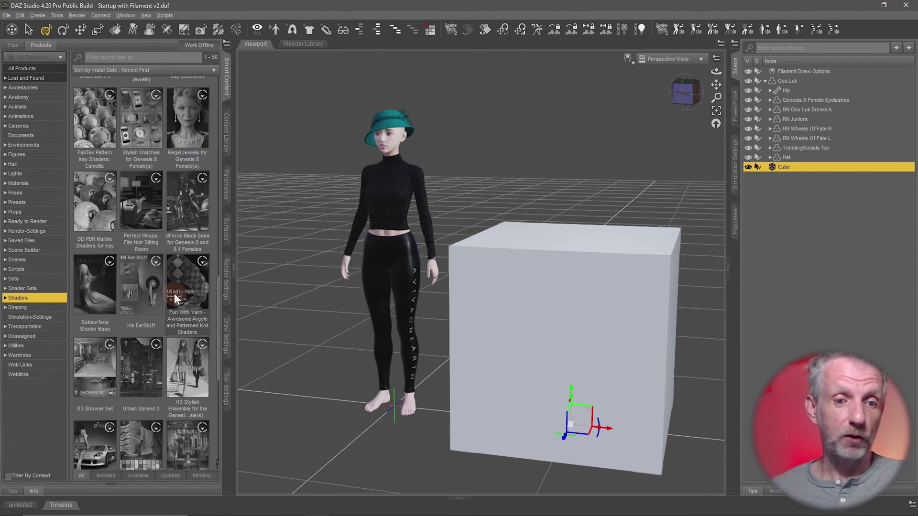
scroll(174, 294, "up", 5)
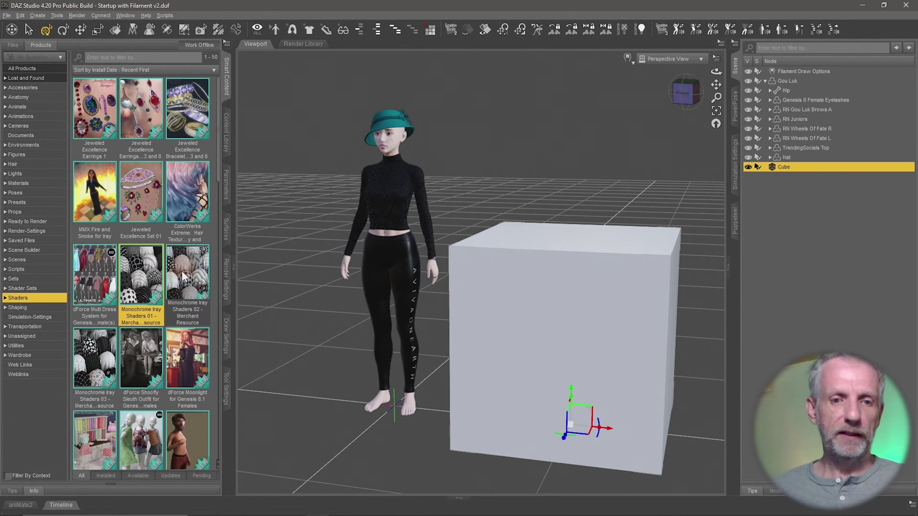
mouse_move(144, 279)
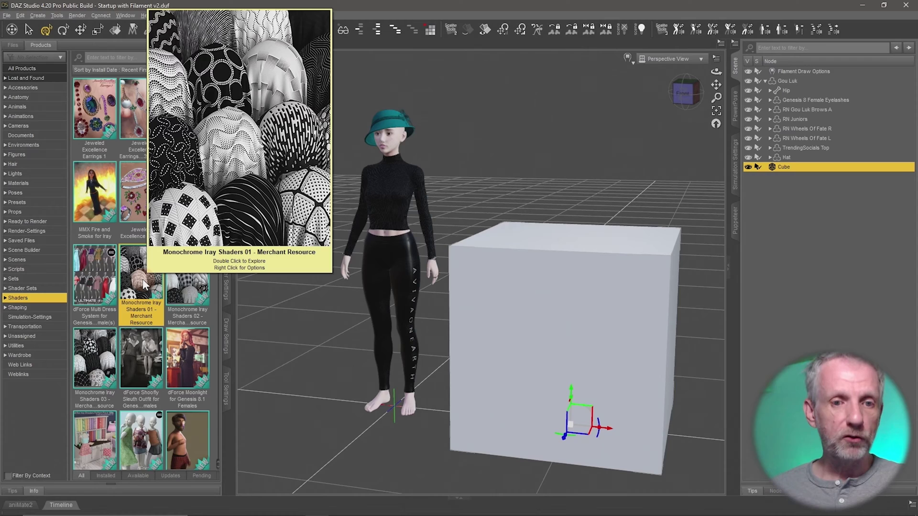
Open Monochrome Iray Shaders 01, drag Monochrome Black 01 into the scene, and reselect the cube.
double_click(143, 285)
mouse_move(207, 253)
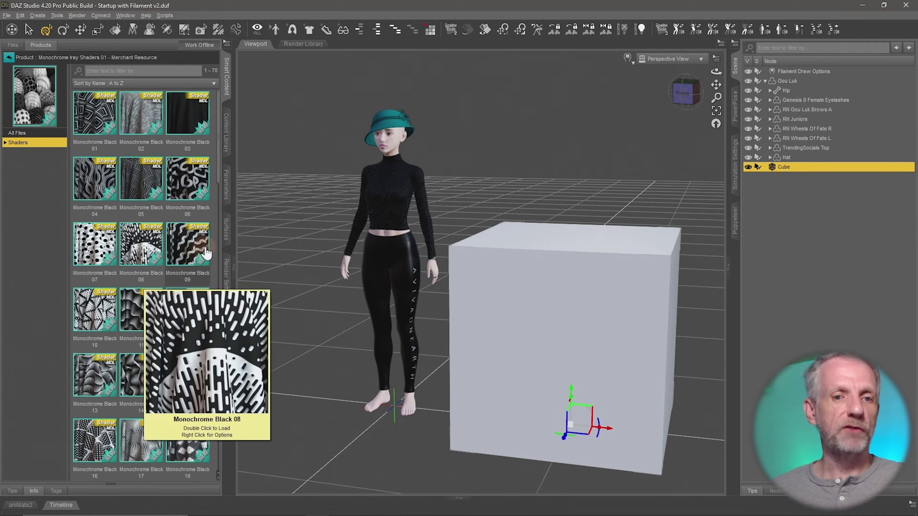
mouse_move(145, 249)
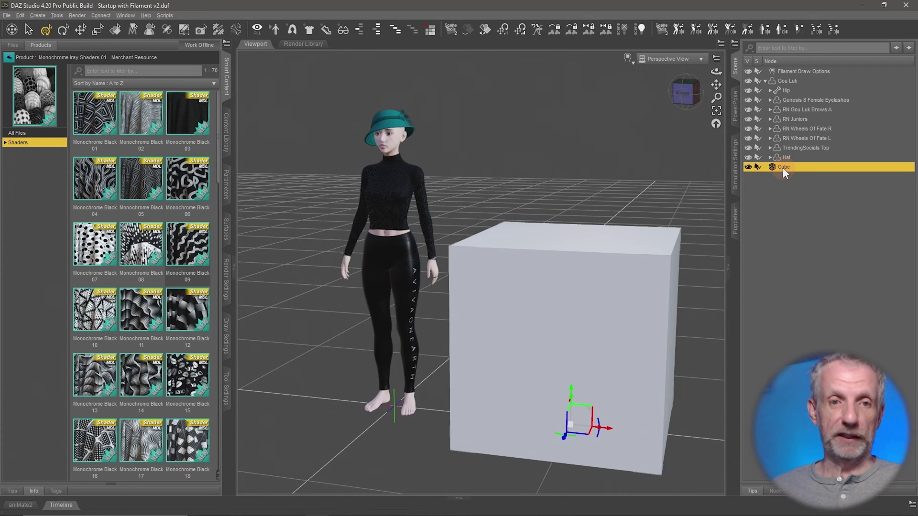
mouse_move(109, 126)
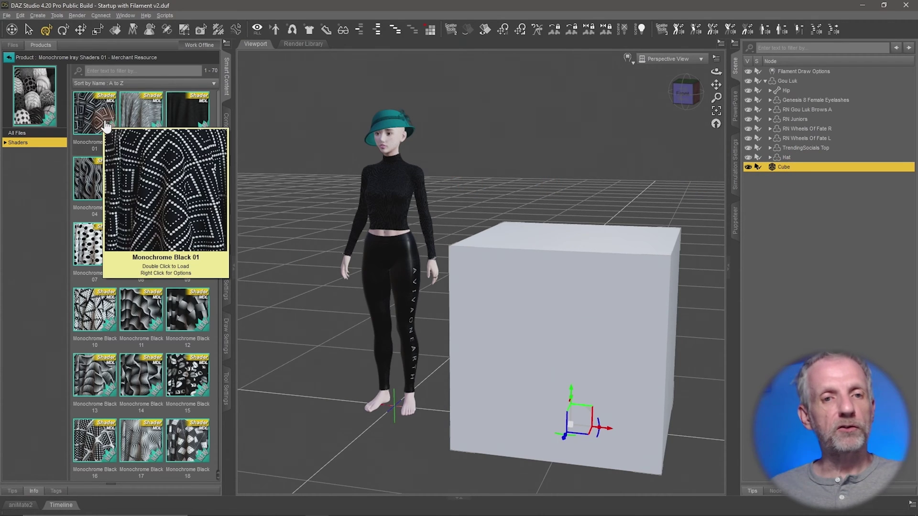
left_click_drag(106, 125, 327, 412)
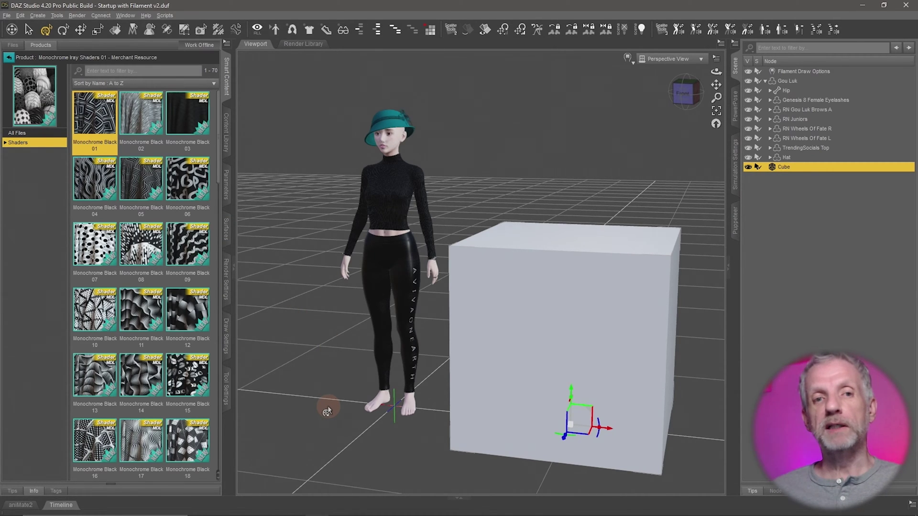
left_click(820, 167)
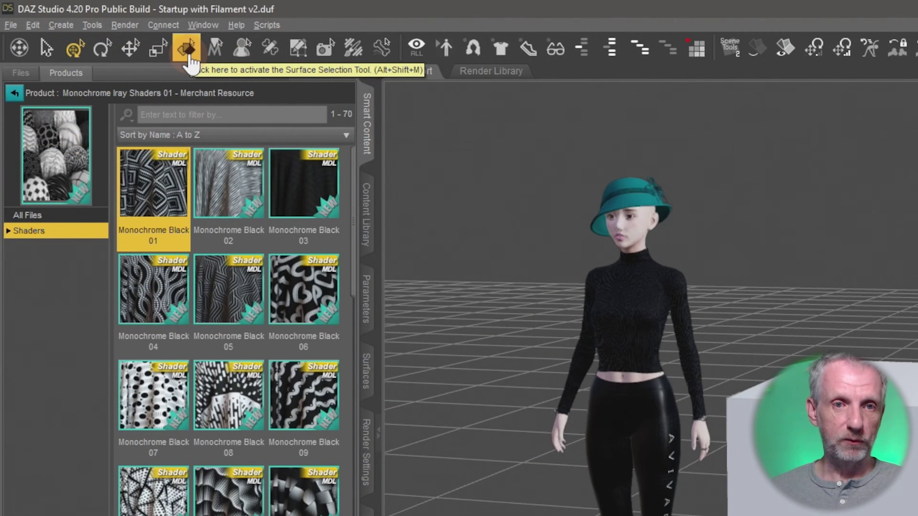
Pick the figure's shirt surface with the Surface Selection tool.
left_click(104, 26)
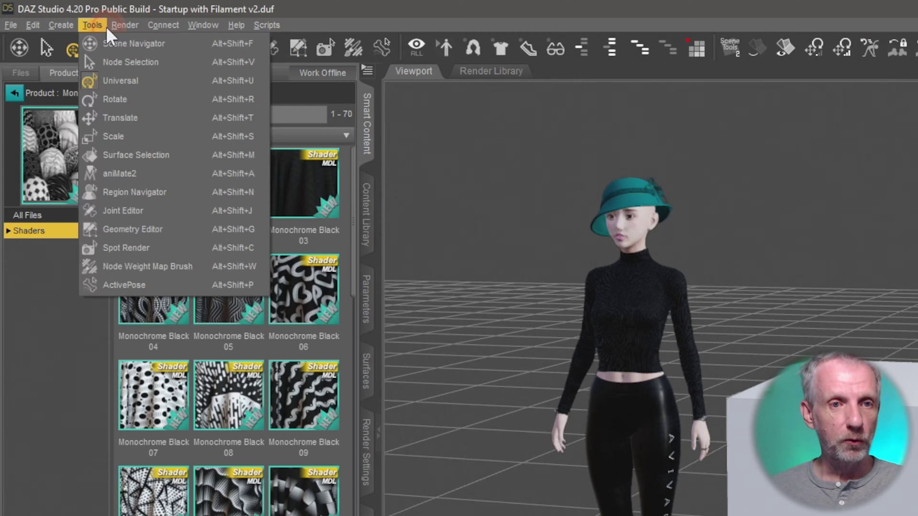
left_click(167, 154)
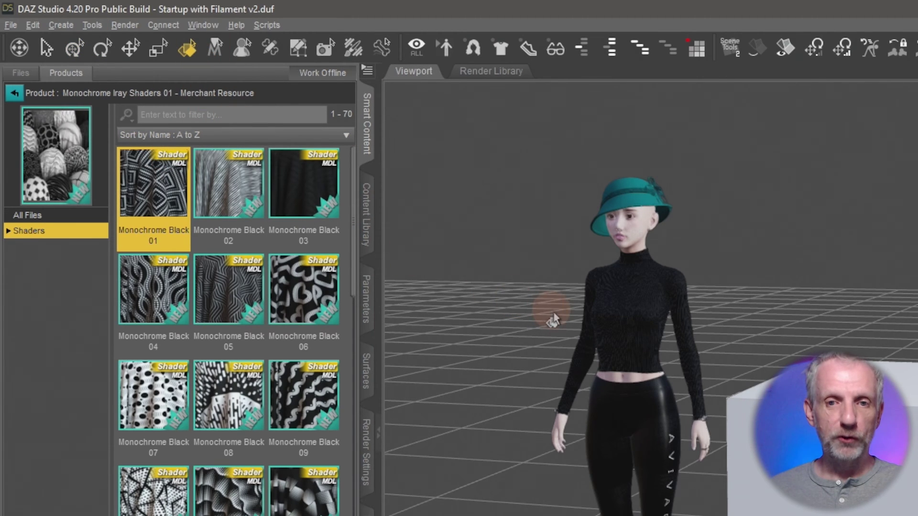
left_click(625, 333)
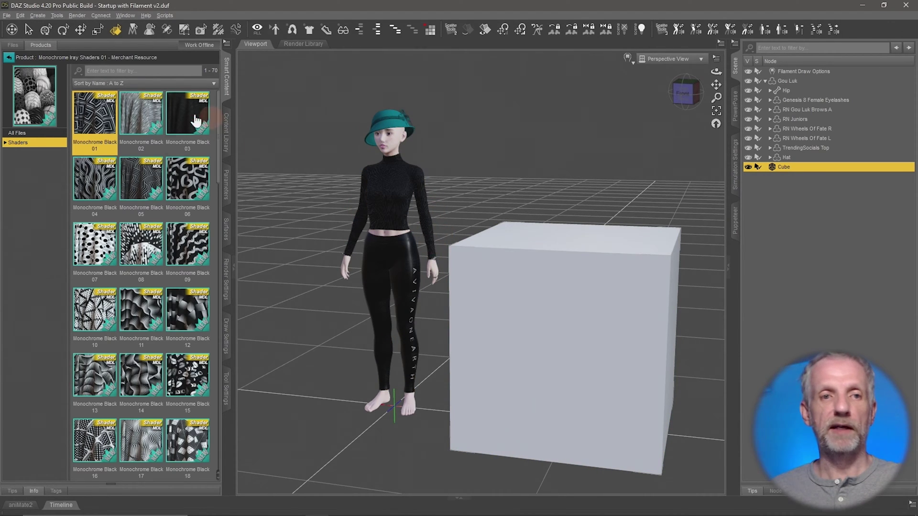
Return to the Universal Tool and orbit to see the cube's right face.
left_click(45, 31)
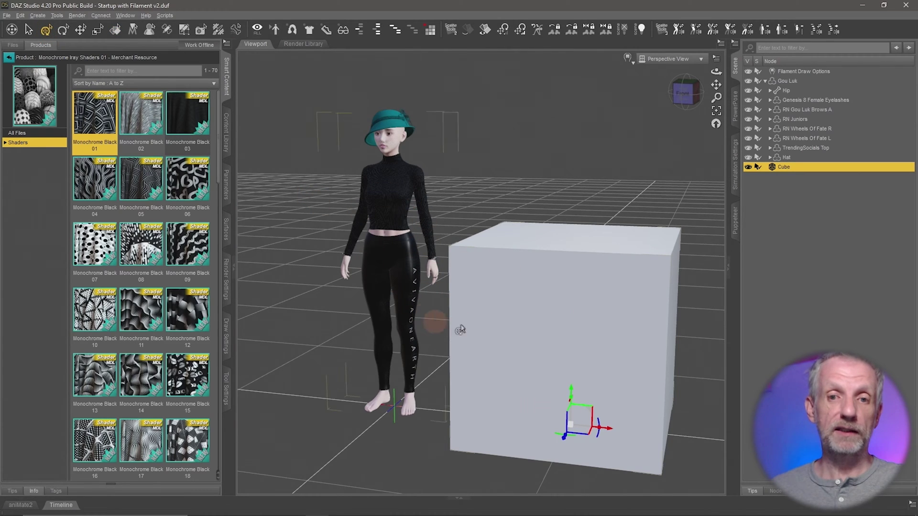
middle_click_drag(492, 336, 486, 338)
left_click_drag(492, 337, 492, 336, "alt")
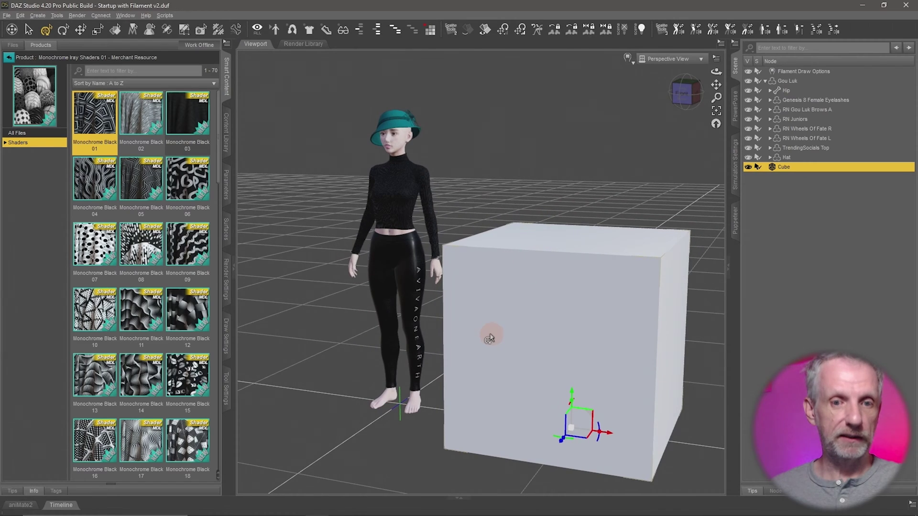
Try Bounding Box and Surface highlighting, revert to Bounding Box Only, then enable Surface Selection.
left_click(226, 339)
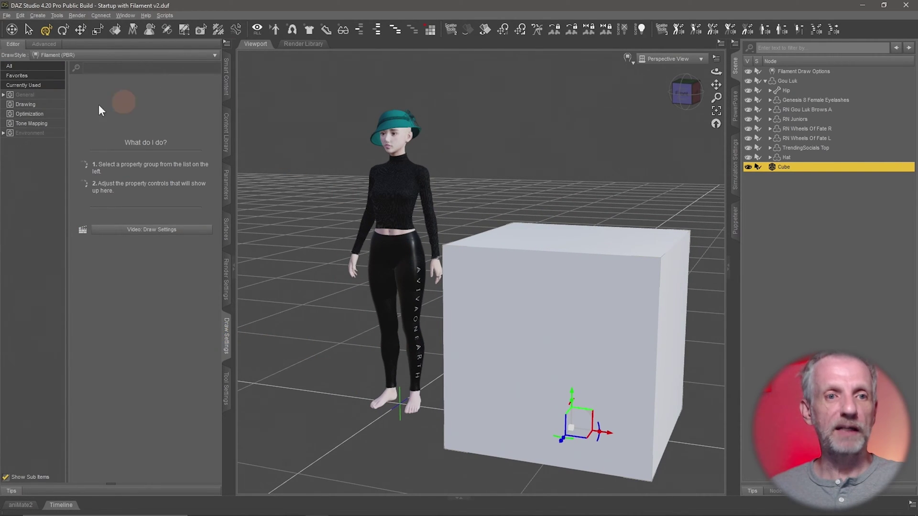
left_click(47, 95)
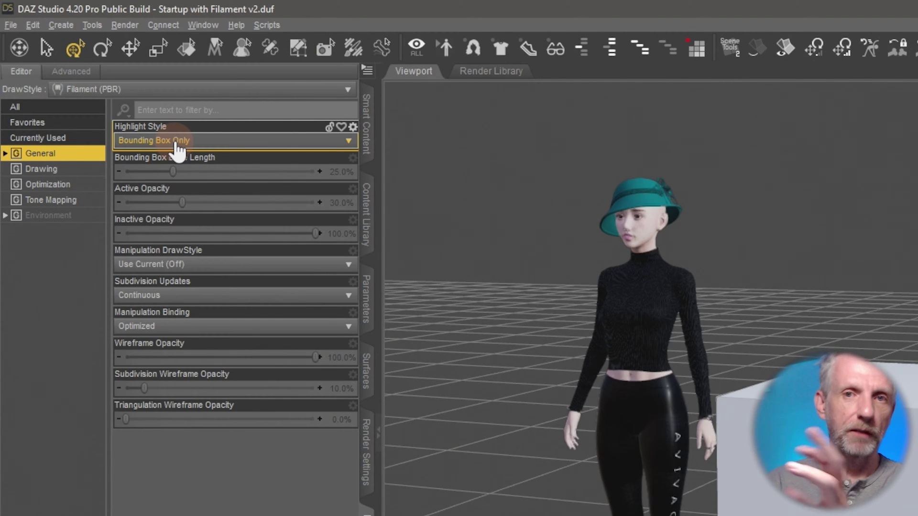
left_click(75, 49)
left_click(224, 142)
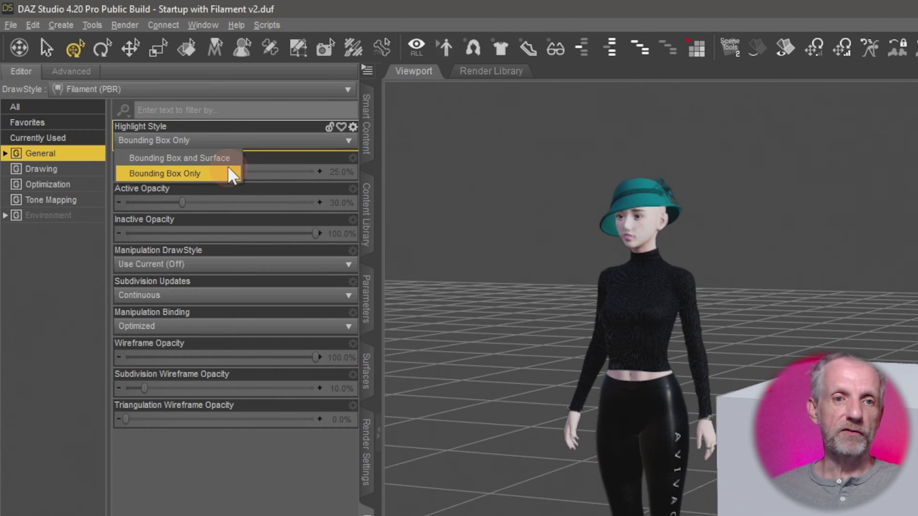
left_click(228, 158)
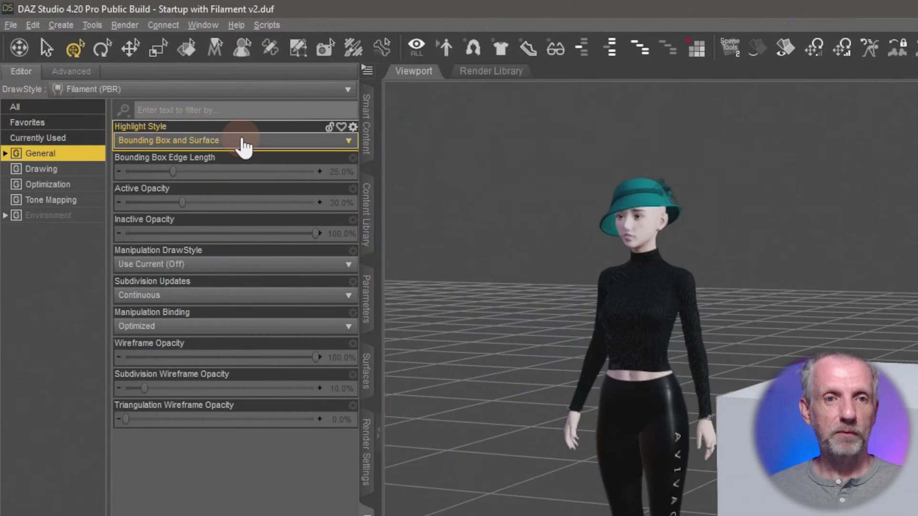
left_click(150, 86)
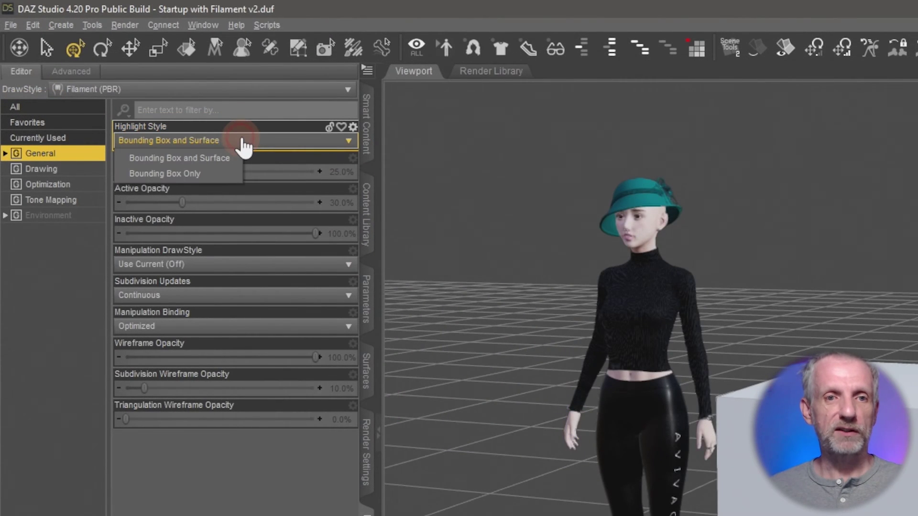
left_click(215, 172)
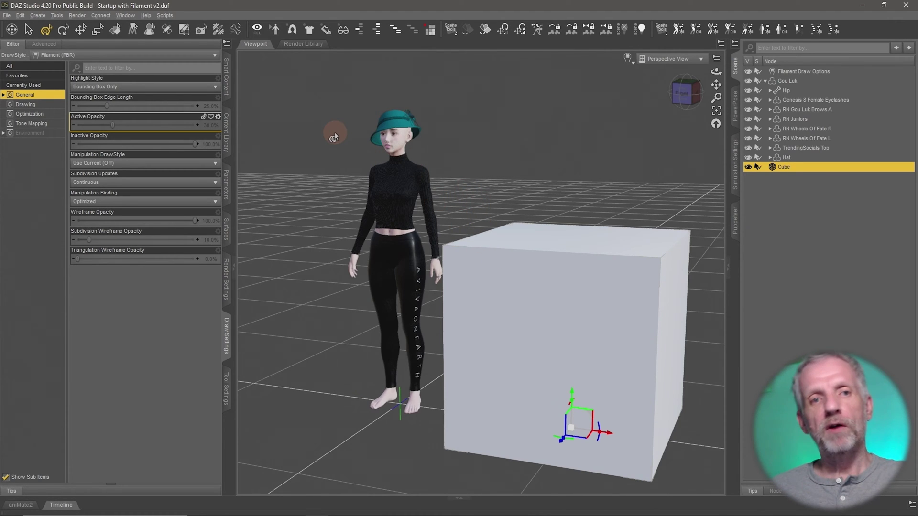
left_click(116, 31)
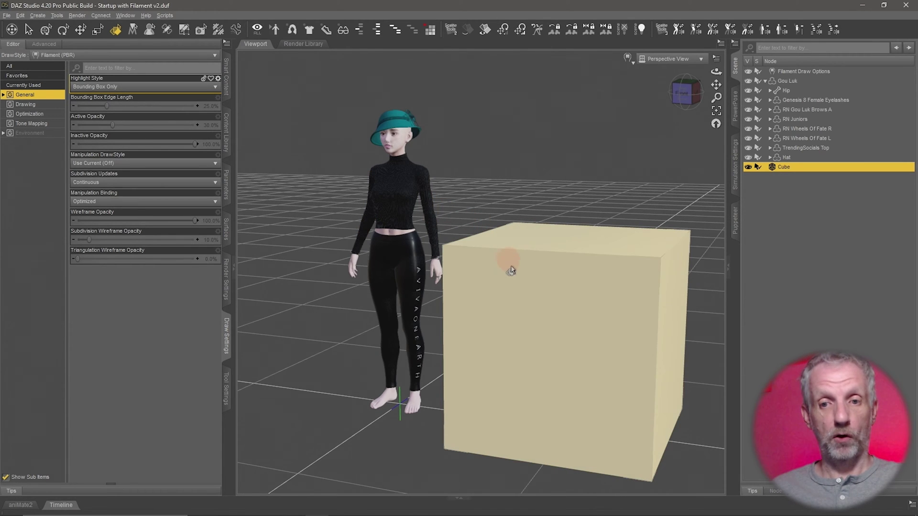
Check the cube's surface, then select Gou Luk to list its Band, Flower and Ribbon surfaces.
left_click(533, 279)
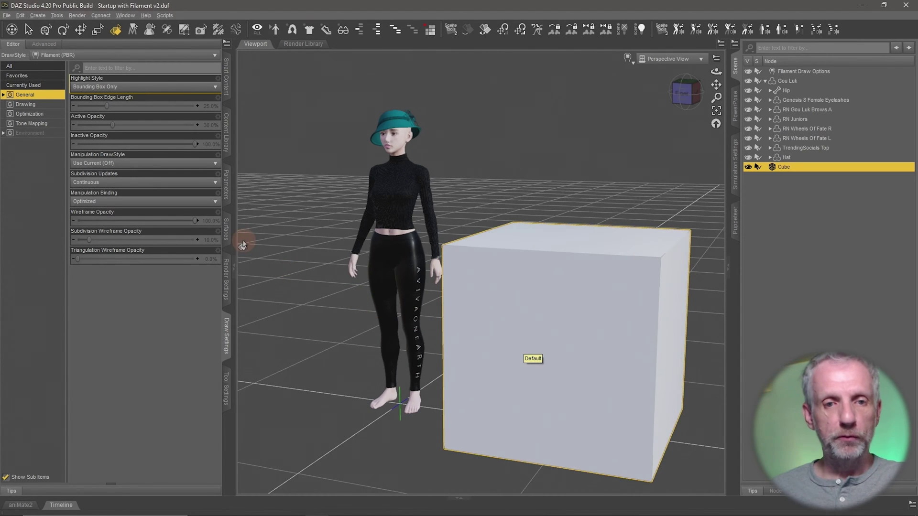
left_click(227, 237)
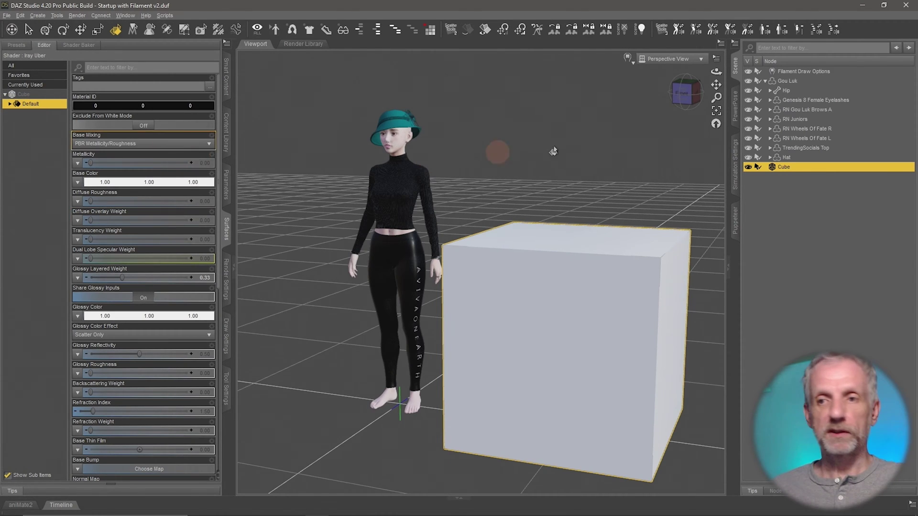
left_click(791, 82)
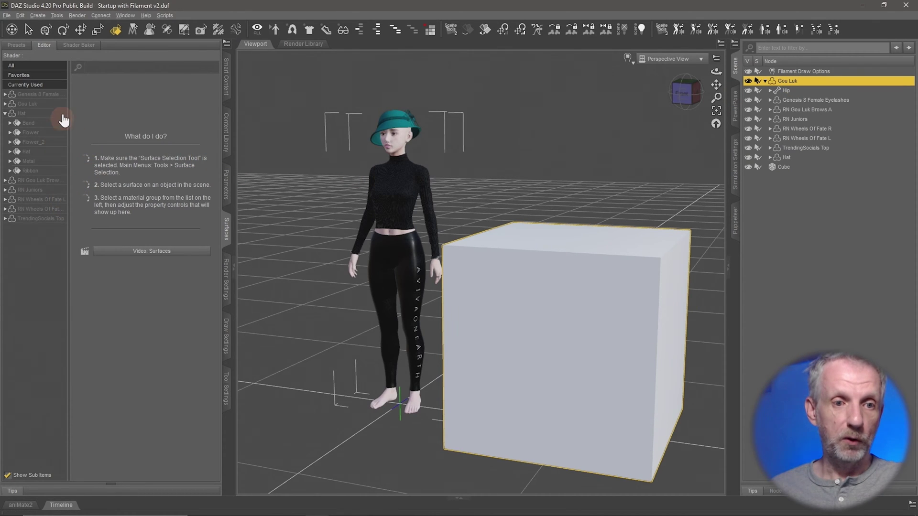
Inspect the figure's Face, Torso, Arms and Ears skin surfaces, framing the ears close up.
left_click(394, 154)
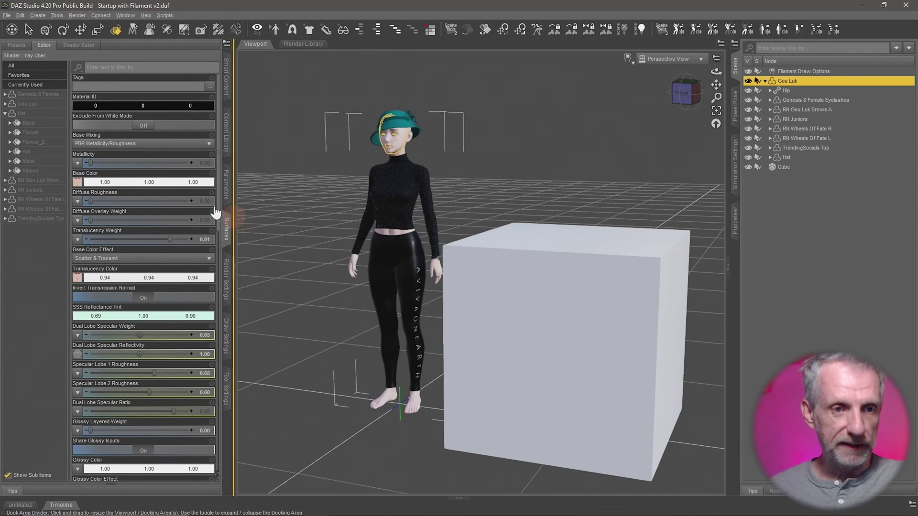
left_click(5, 114)
left_click(5, 104)
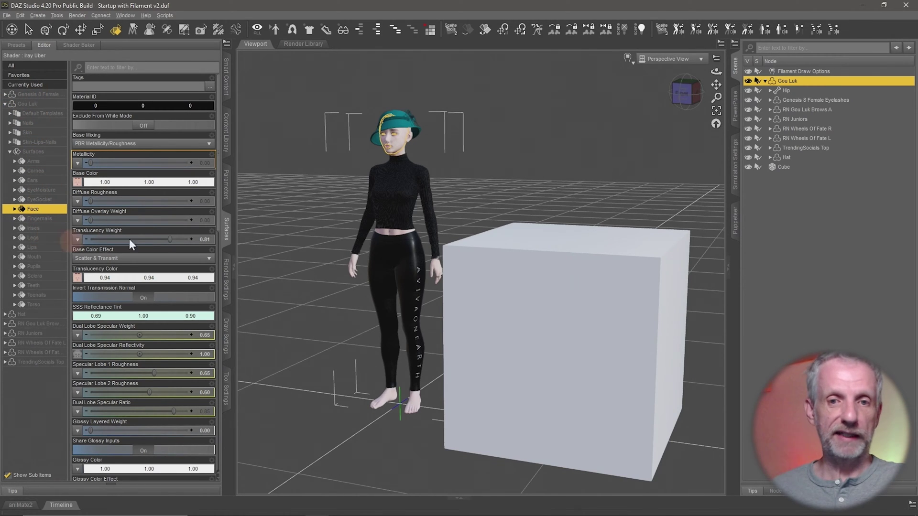
left_click(395, 239)
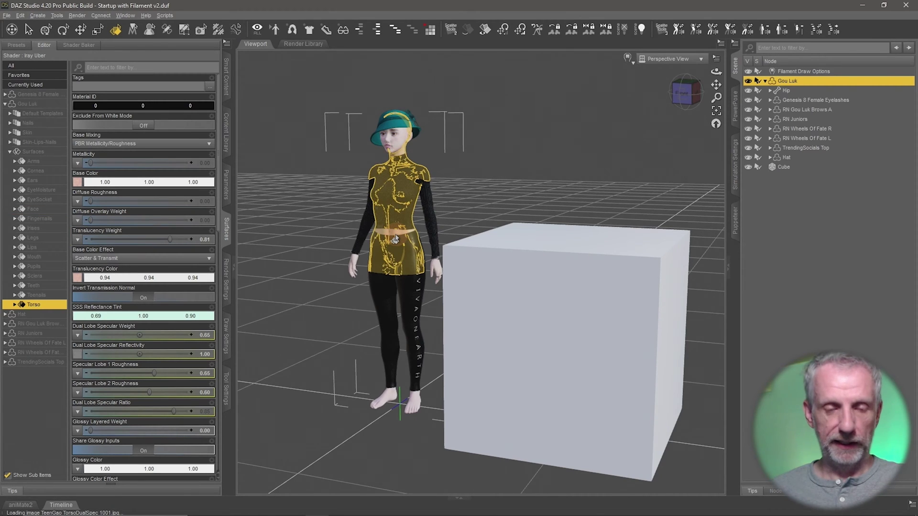
left_click(352, 271)
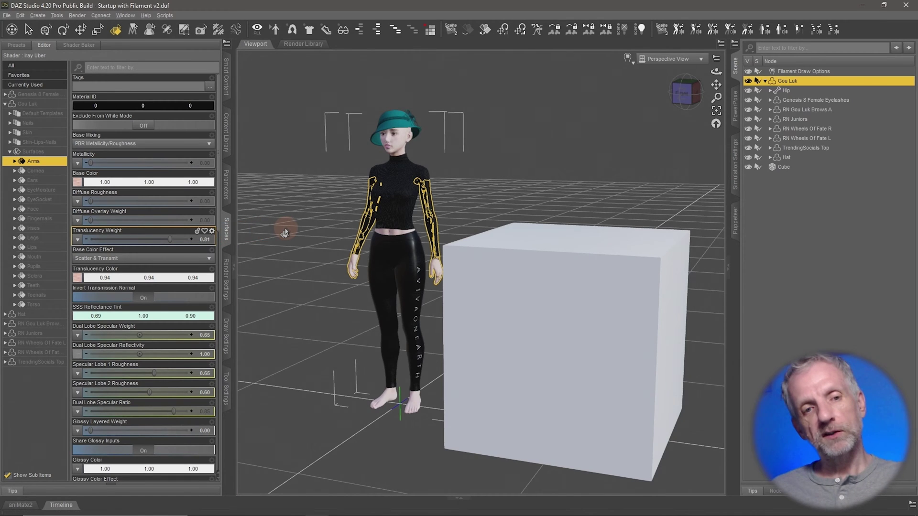
left_click(34, 181)
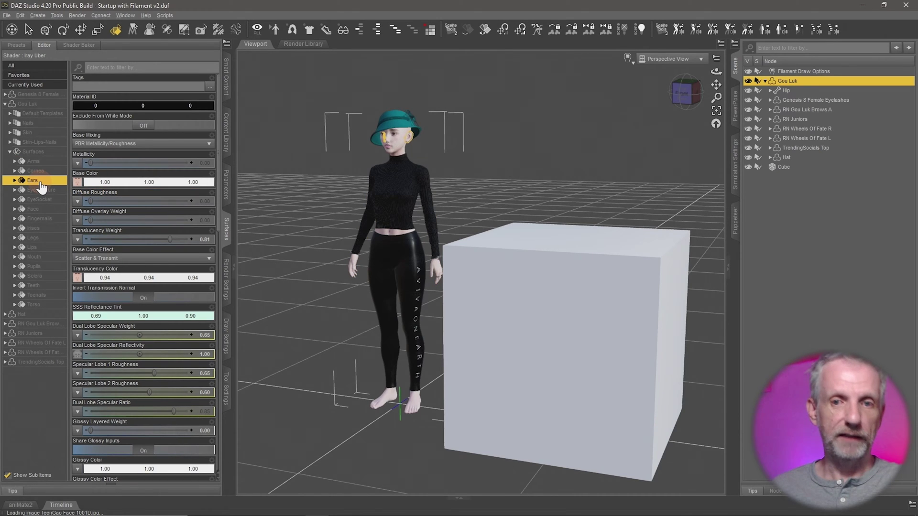
key("ctrl+f")
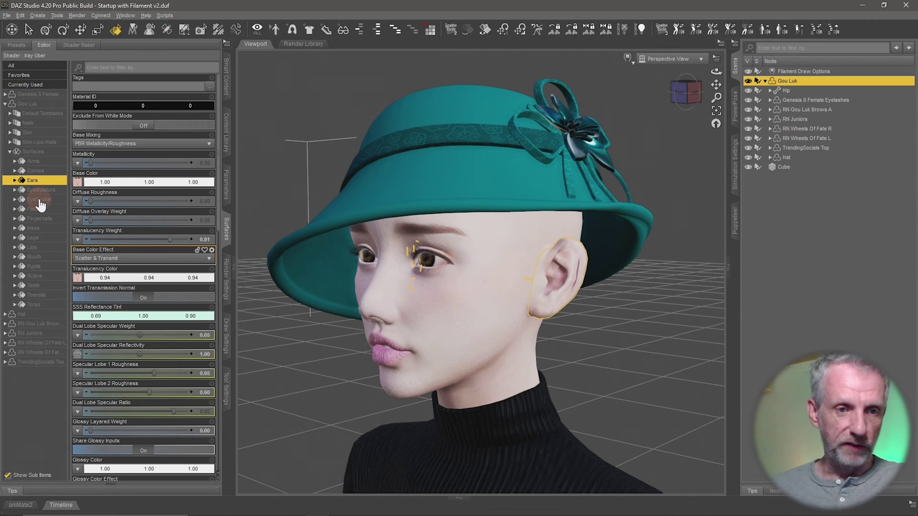
left_click(34, 209)
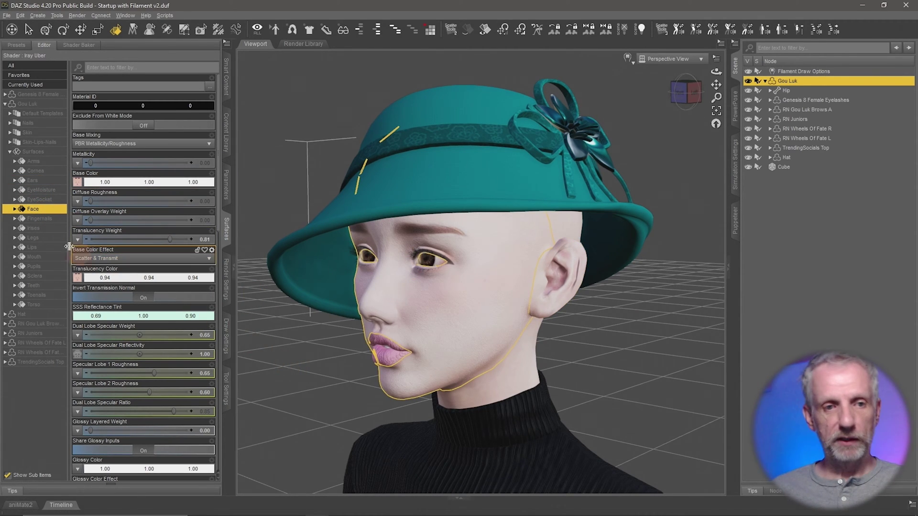
Select the cube and drag the Monochrome Black 01 shader onto it.
scroll(319, 348, "down", 8)
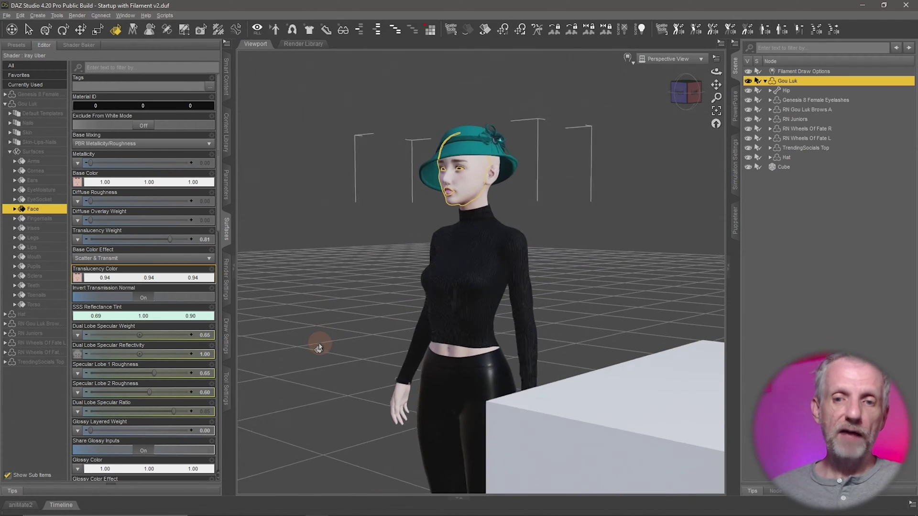
scroll(318, 345, "down", 3)
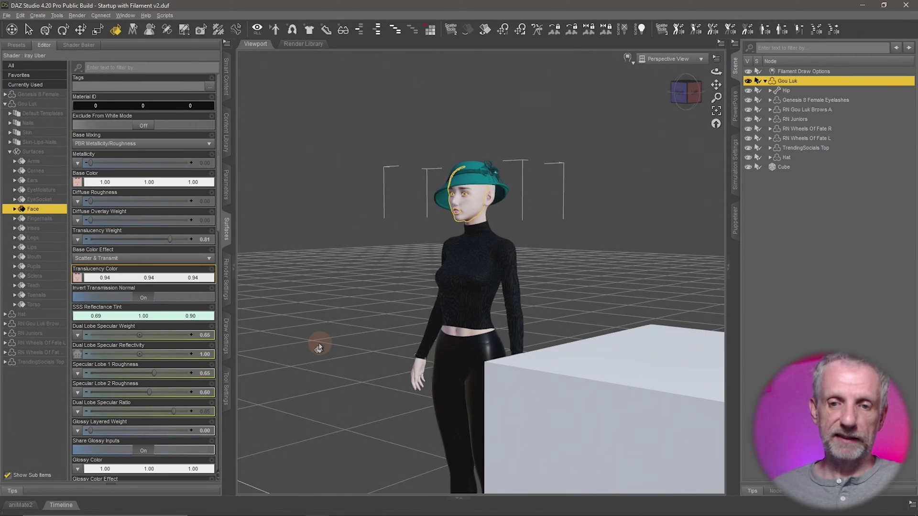
middle_click_drag(290, 312, 293, 313)
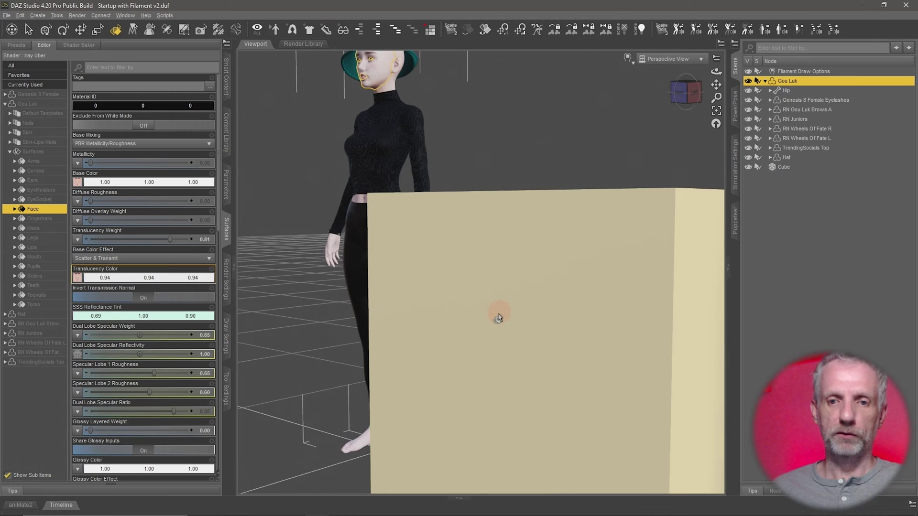
left_click(498, 313)
scroll(485, 360, "down", 3)
mouse_move(329, 336)
middle_mouse_down()
mouse_move(369, 343)
mouse_move(314, 345)
middle_mouse_up()
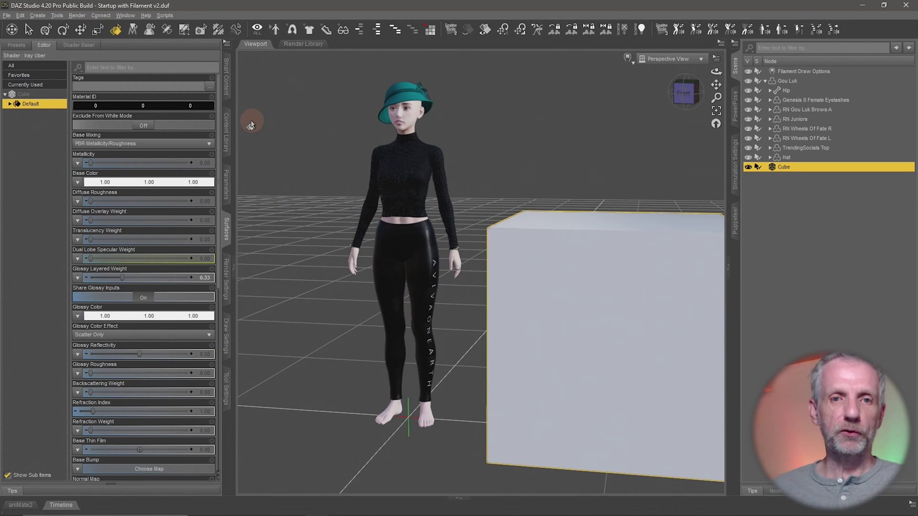
left_click(228, 91)
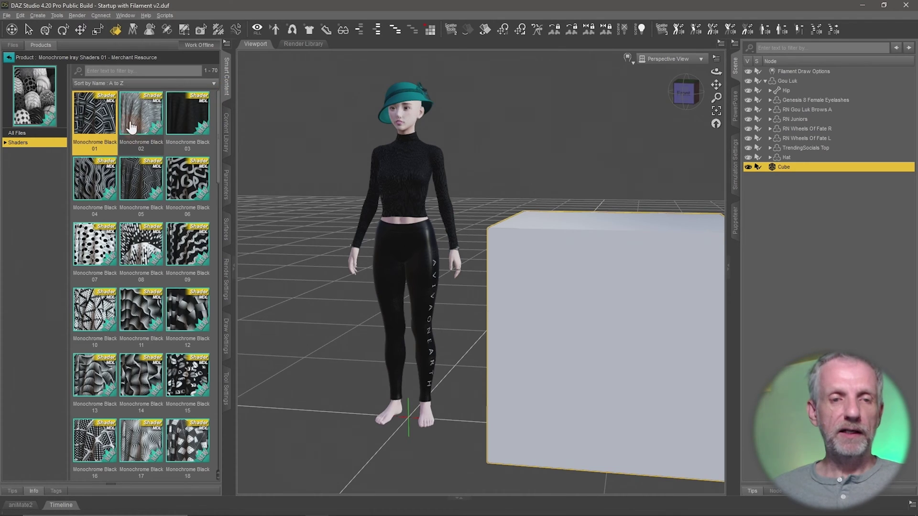
left_click_drag(90, 134, 312, 347)
Try Monochrome Black 09, 07, 12 and 18 on the cube, ending on Monochrome Black 10's triangles.
scroll(312, 343, "down", 5)
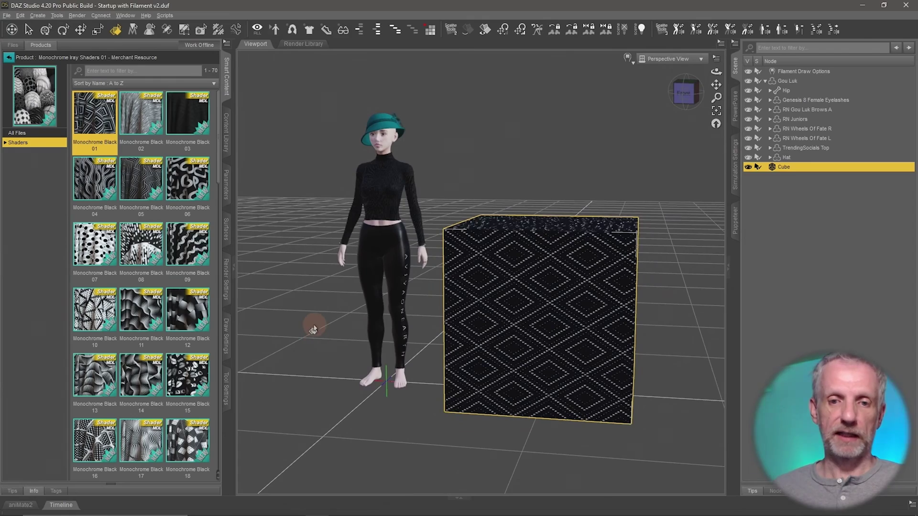
middle_click_drag(314, 327, 314, 322)
left_click_drag(314, 322, 314, 327, "alt")
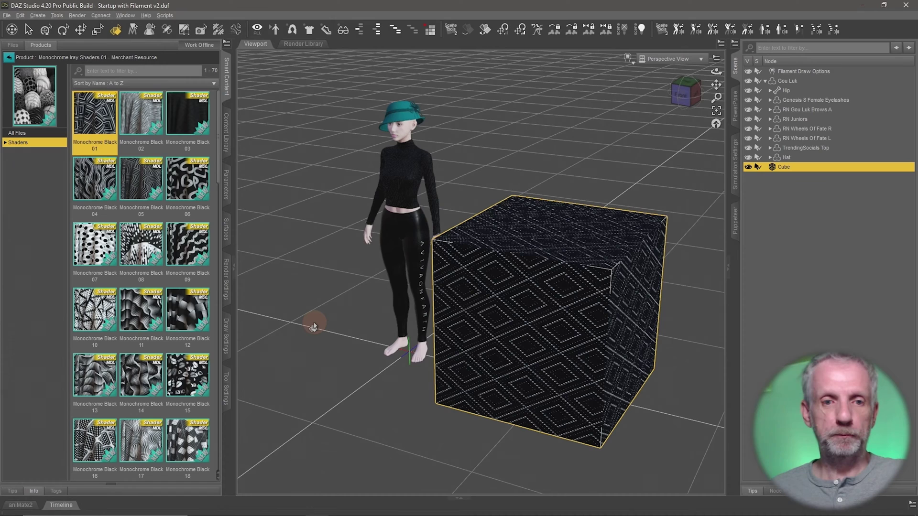
left_click_drag(189, 258, 470, 307)
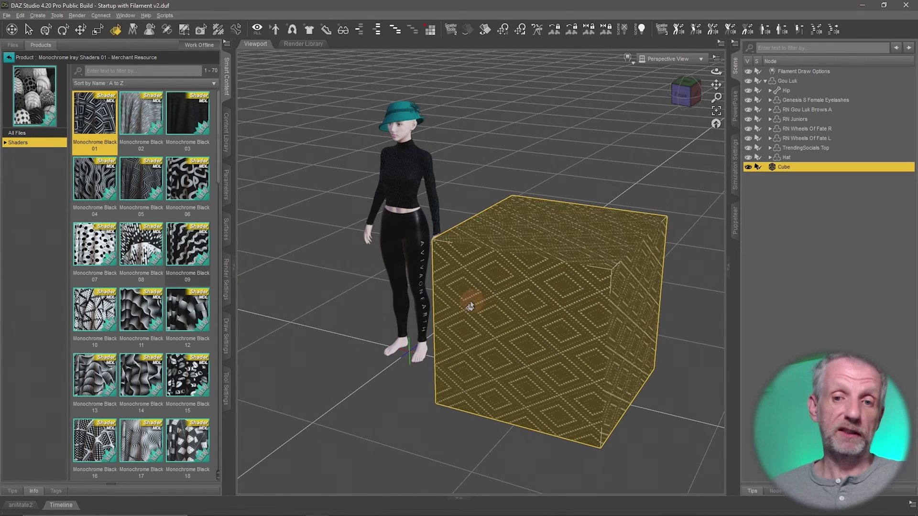
double_click(102, 248)
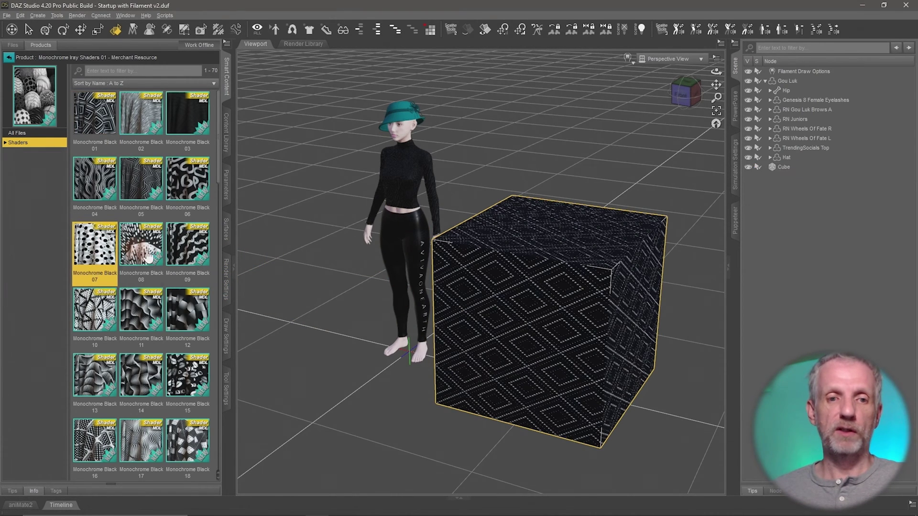
left_click(193, 256)
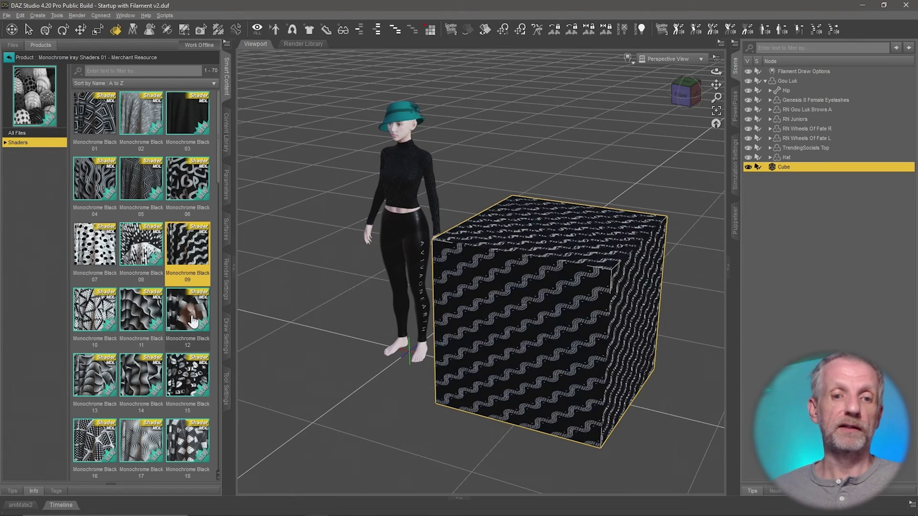
left_click(193, 322)
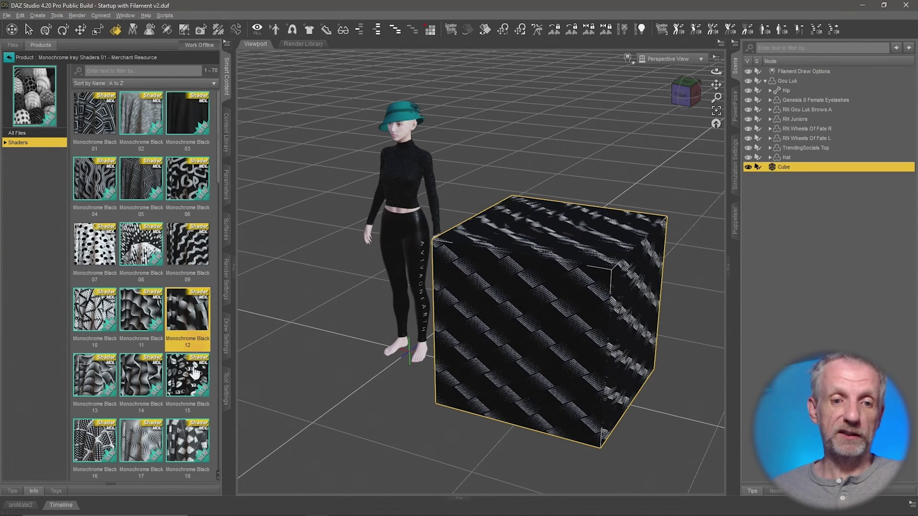
left_click(192, 448)
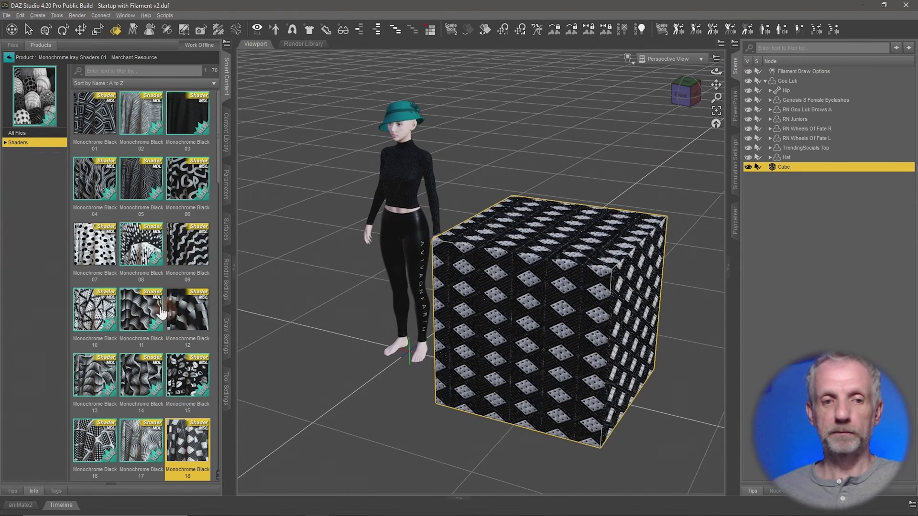
left_click(101, 317)
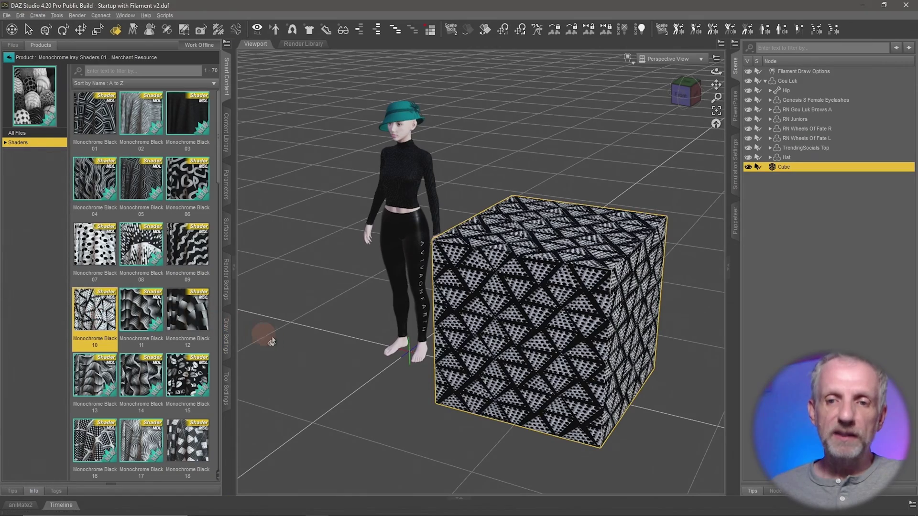
Level the view on the figure and cube and show the cube's surface settings.
middle_click_drag(327, 381, 327, 379)
left_click_drag(327, 379, 328, 379)
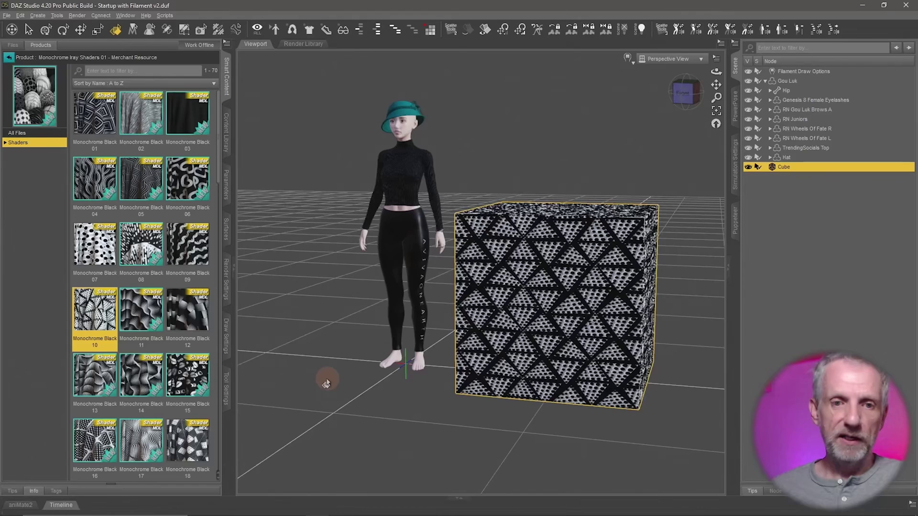
left_click(227, 239)
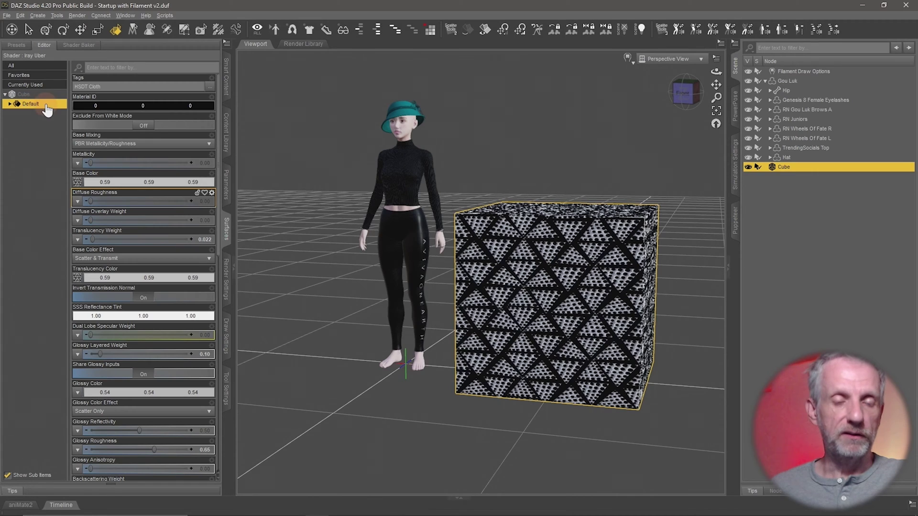
Select the cube's Default surface and expand it into its General, Base, Geometry and other groups.
left_click(34, 94)
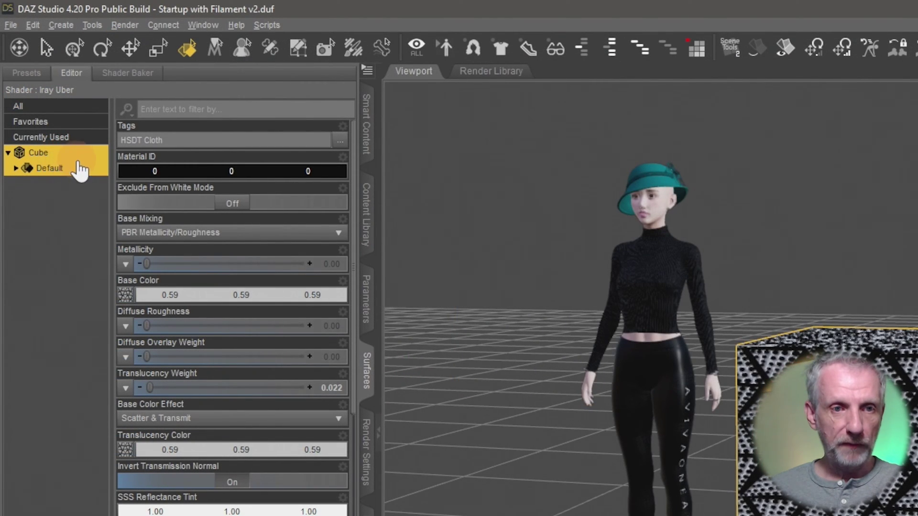
left_click(59, 170)
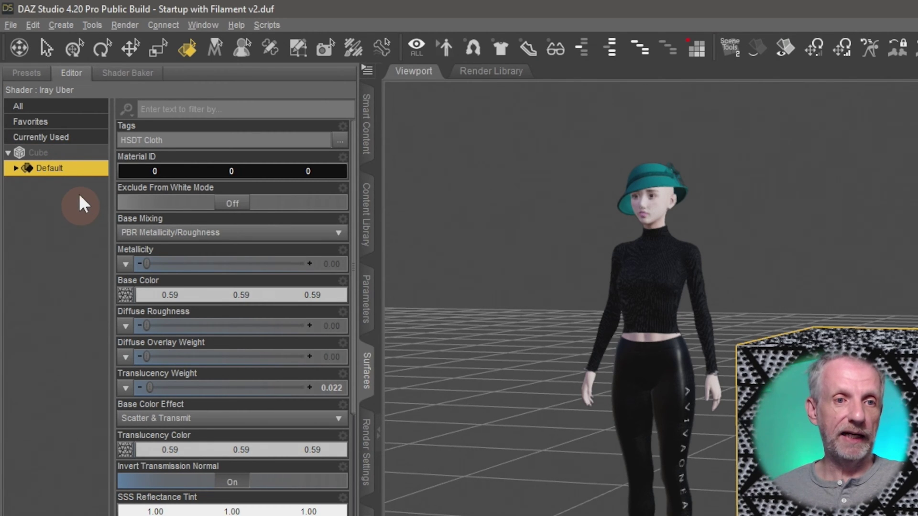
left_click(17, 169)
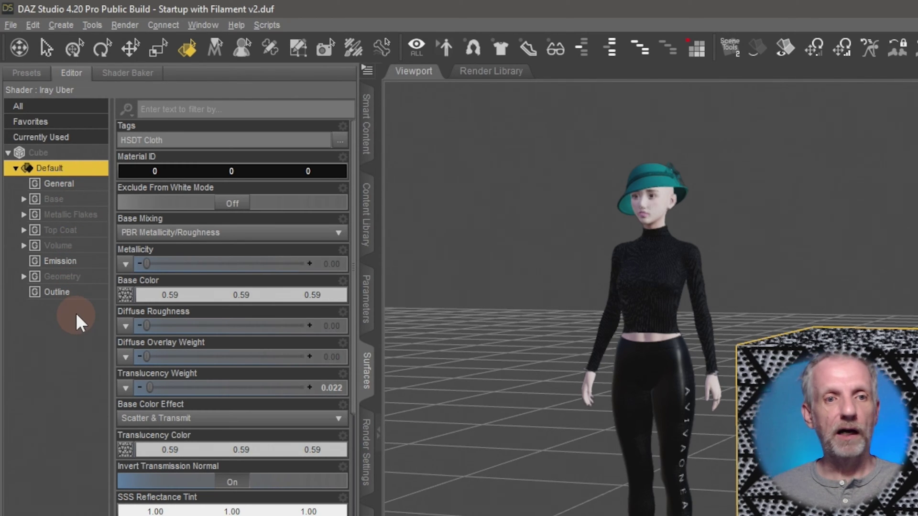
Browse the cube's Base, Glossy and Bump groups, then open Geometry > Tiling showing 4.00 tiles.
left_click(55, 203)
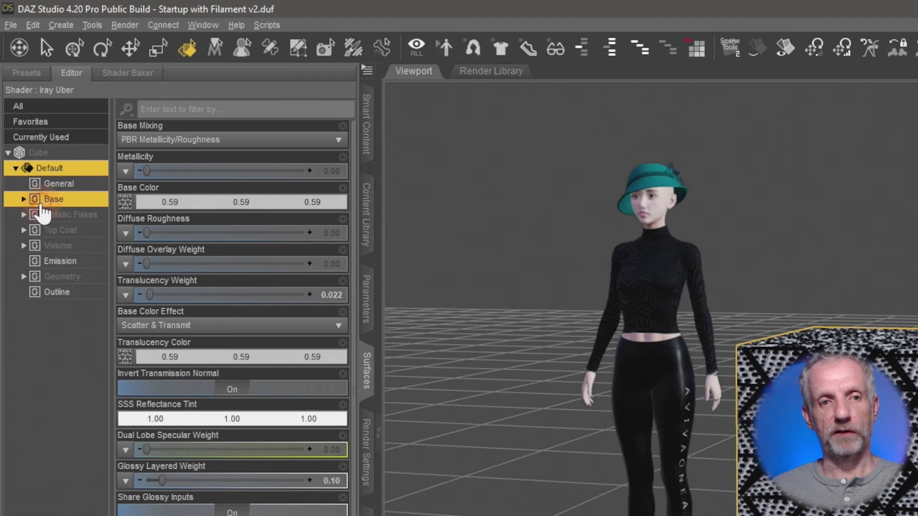
left_click(24, 199)
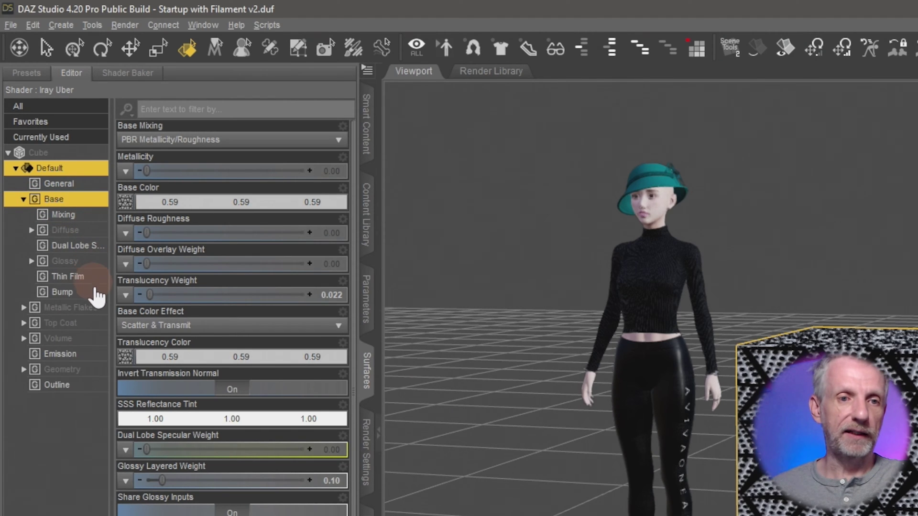
left_click(31, 261)
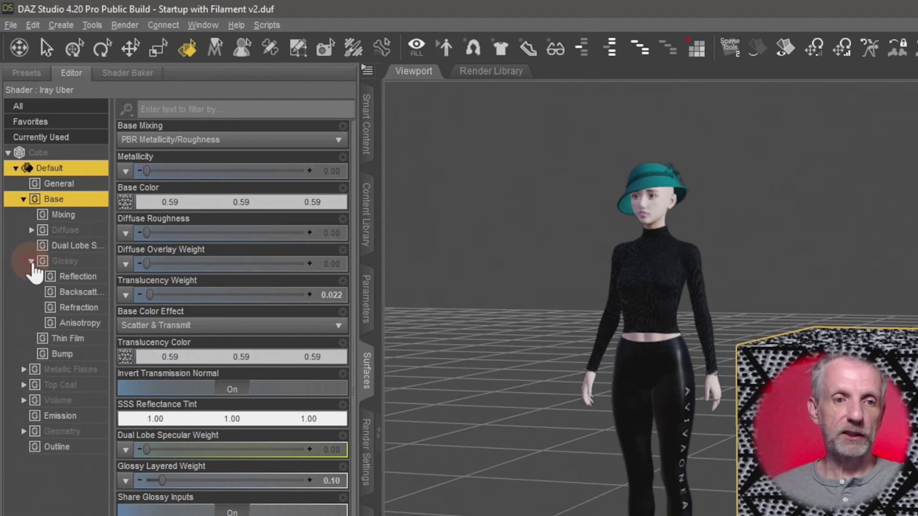
left_click(89, 356)
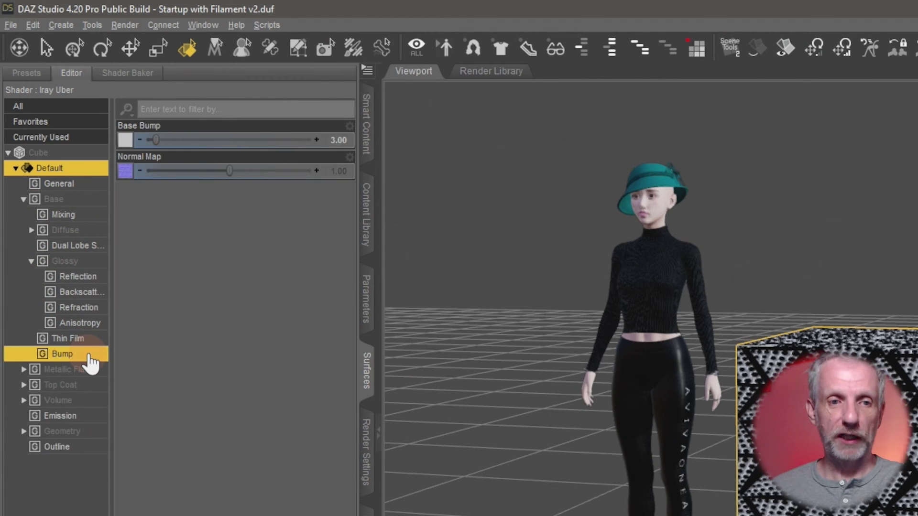
left_click(89, 432)
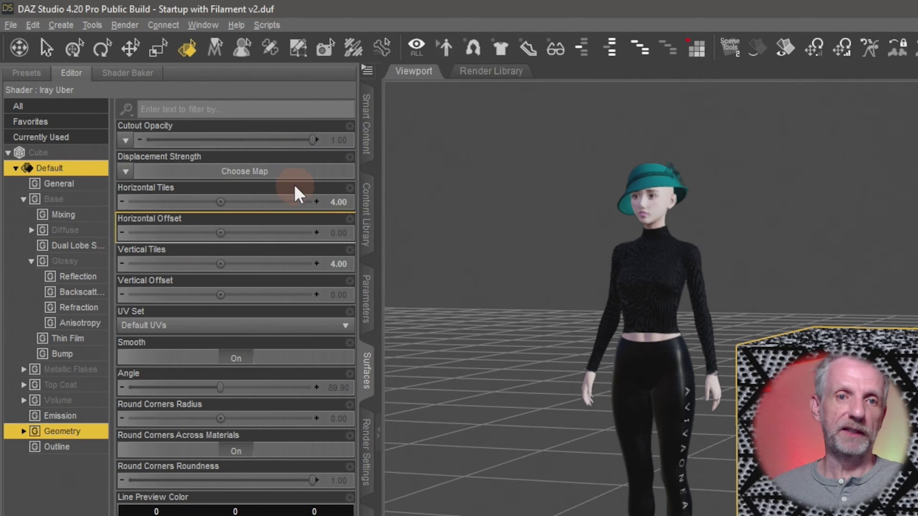
left_click_drag(308, 147, 342, 147)
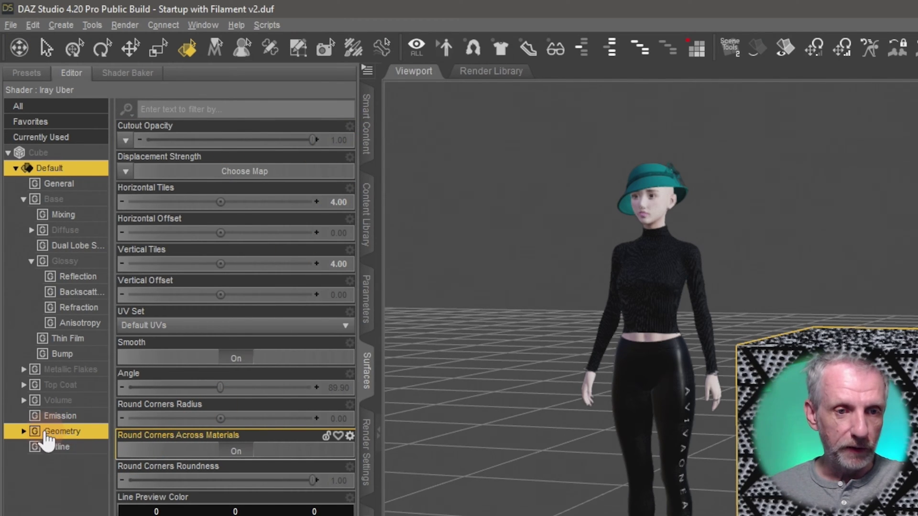
left_click(24, 432)
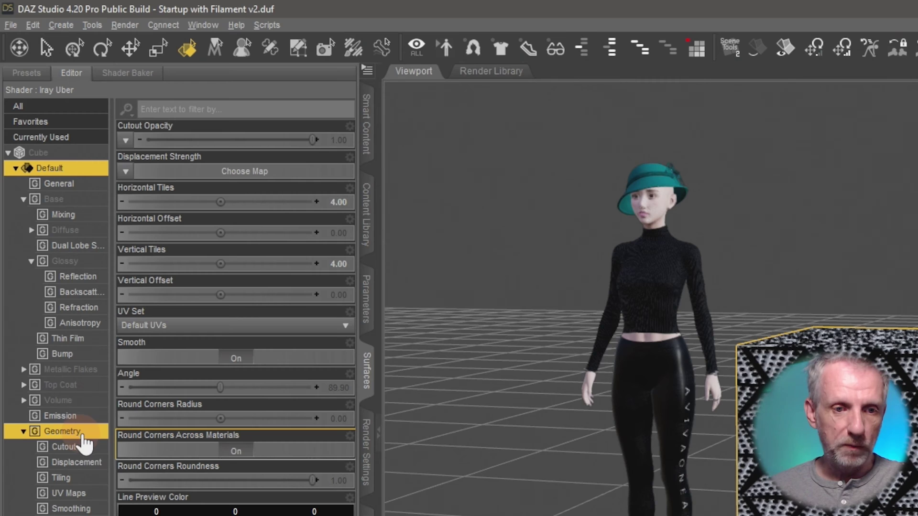
left_click(85, 480)
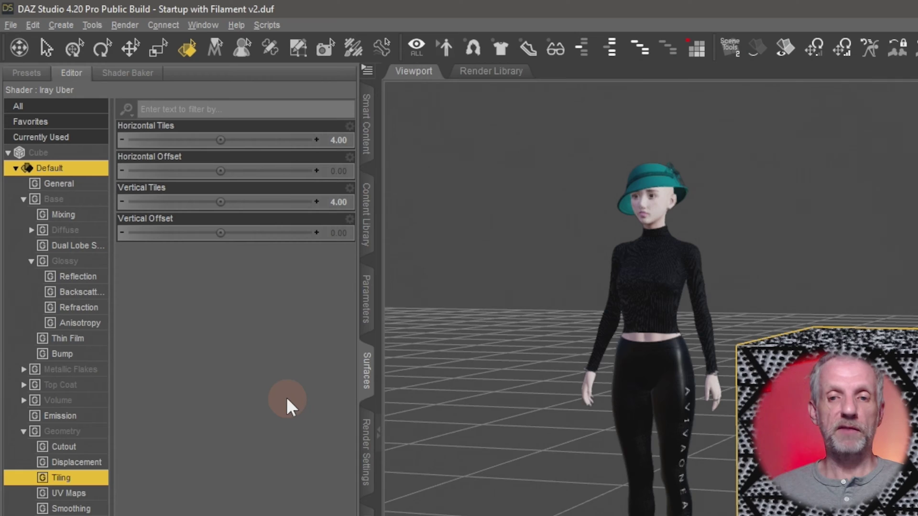
Reset the cube's Horizontal and Vertical Tiles, then set both to 10.
mouse_move(683, 387)
middle_mouse_down()
mouse_move(647, 363)
mouse_move(682, 387)
middle_mouse_up()
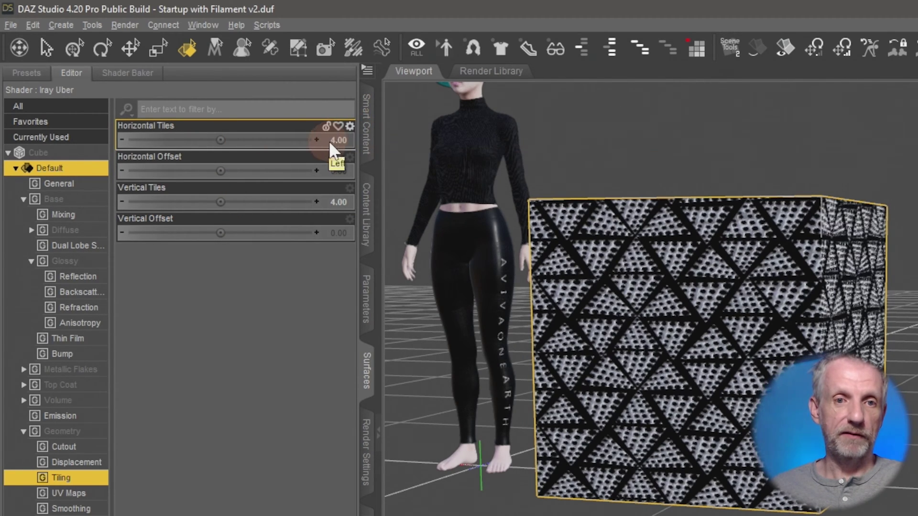
left_click(283, 140, "alt")
left_click(281, 204, "alt")
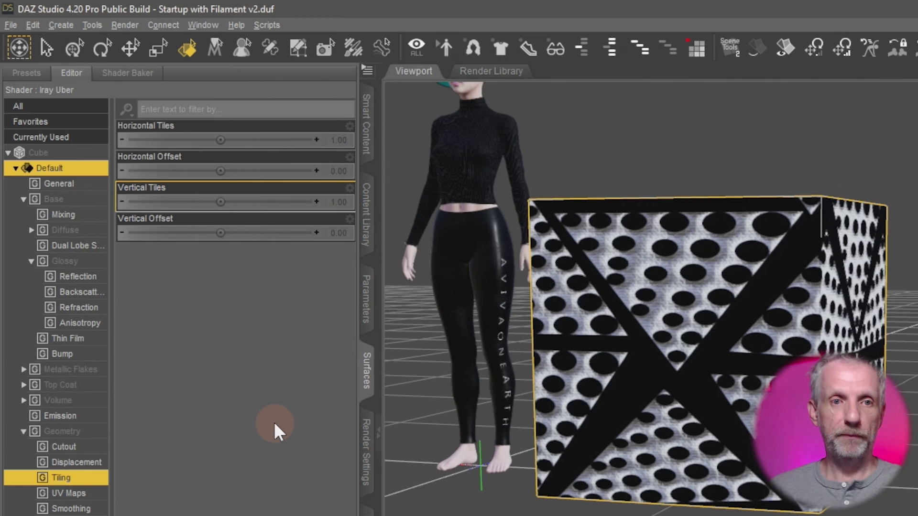
left_click(340, 141)
type("10")
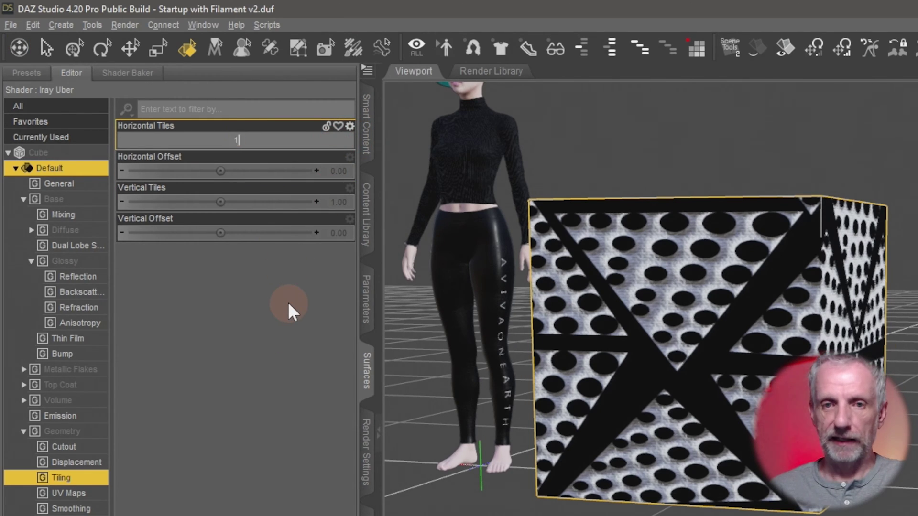
key("Return")
left_click(340, 198)
type("10")
key("Return")
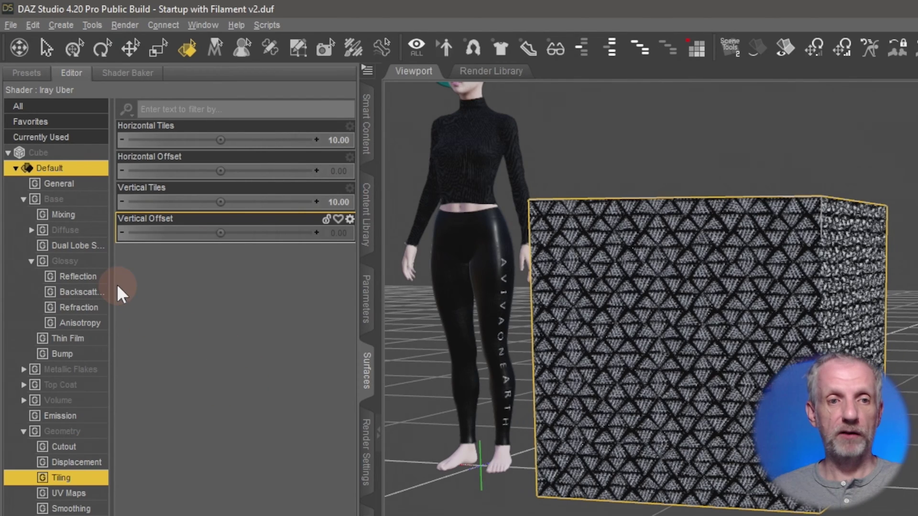
Set the cube's Glossy Roughness to 0.80 and return to the Monochrome Iray shader presets.
left_click(95, 263)
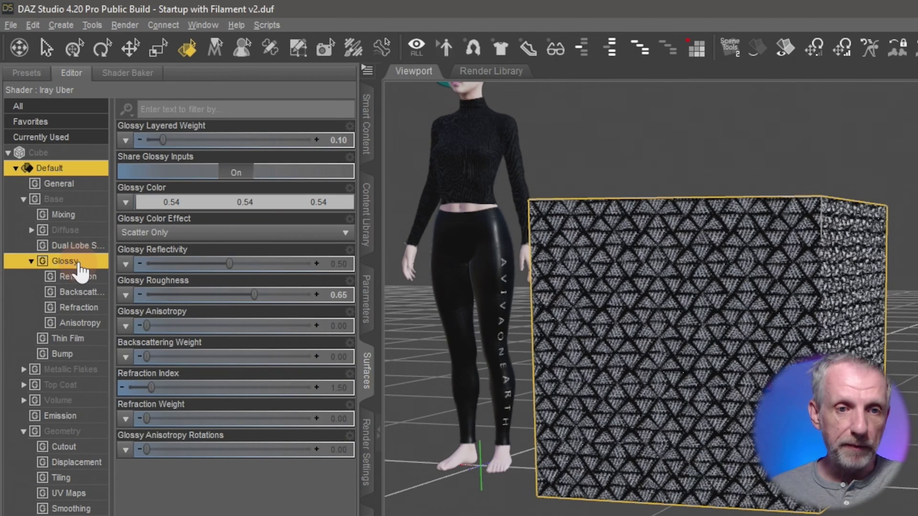
left_click(256, 298)
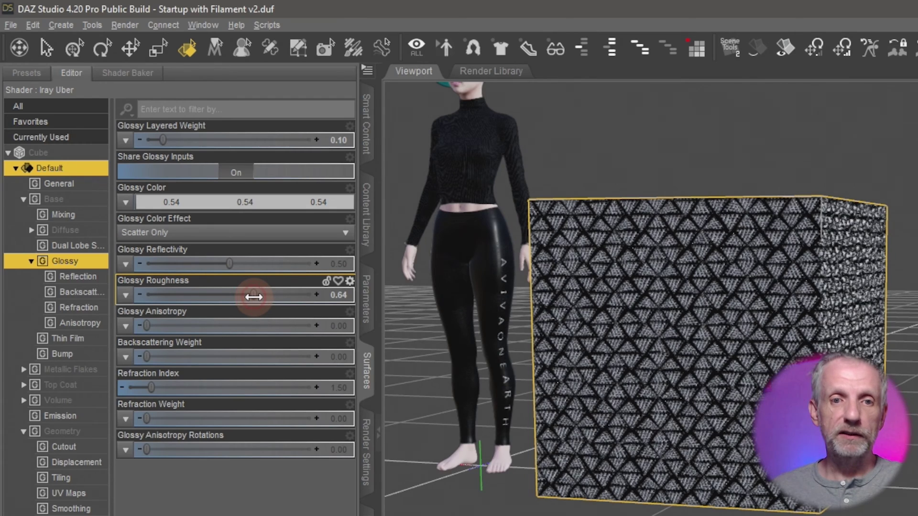
left_click_drag(268, 299, 60, 329)
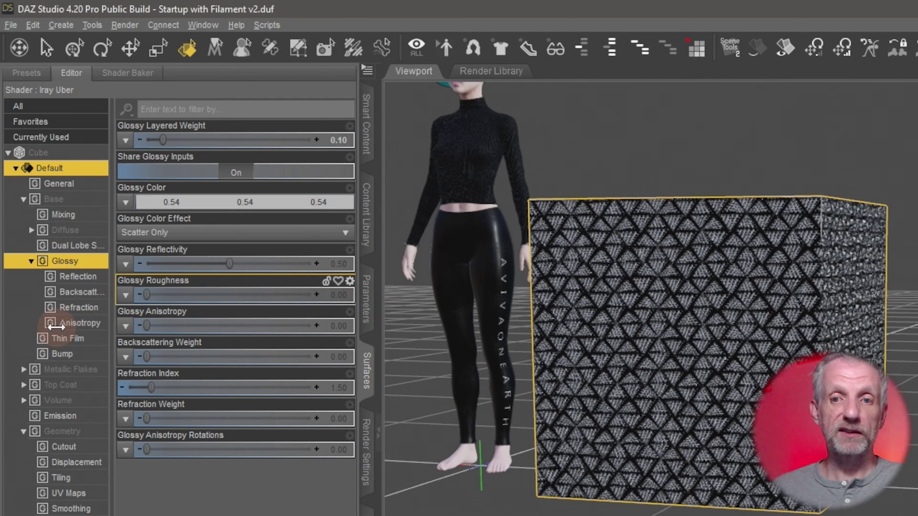
mouse_move(151, 336)
left_mouse_down()
mouse_move(389, 322)
mouse_move(139, 334)
mouse_move(293, 318)
mouse_move(274, 316)
mouse_move(283, 314)
left_mouse_up()
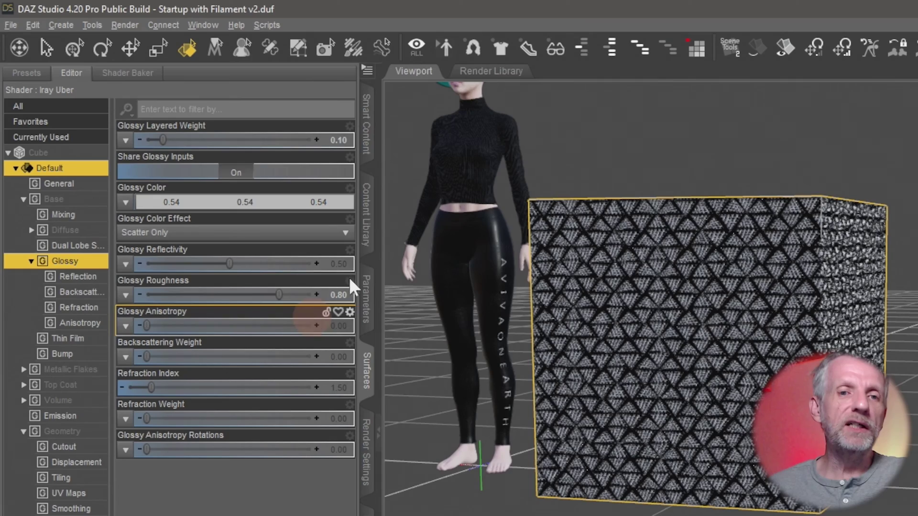
left_click(369, 147)
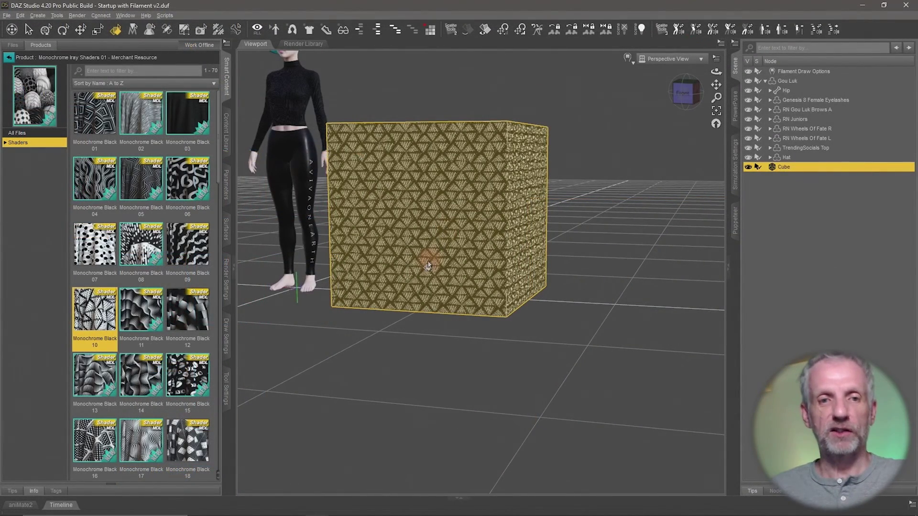
Turn on the Surface Selection Tool and frame the figure's teal hat in the viewport.
middle_click_drag(361, 264, 386, 288)
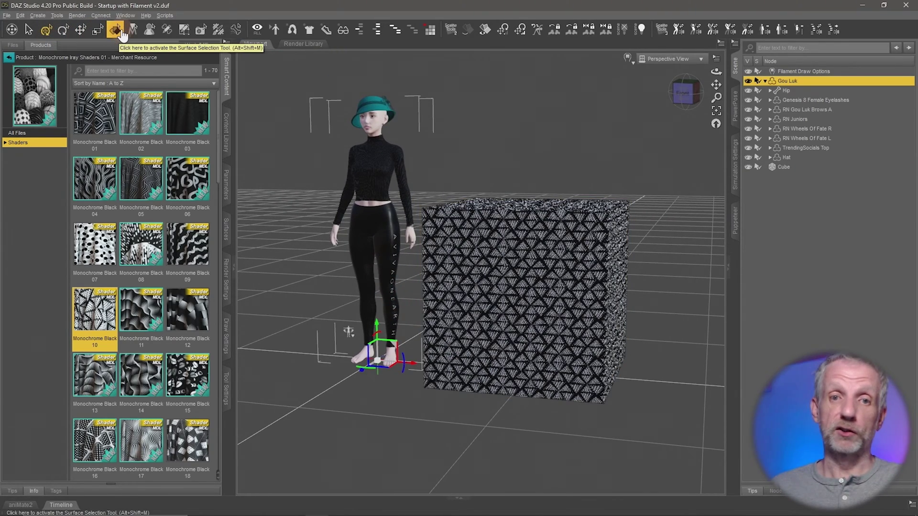
left_click(115, 30)
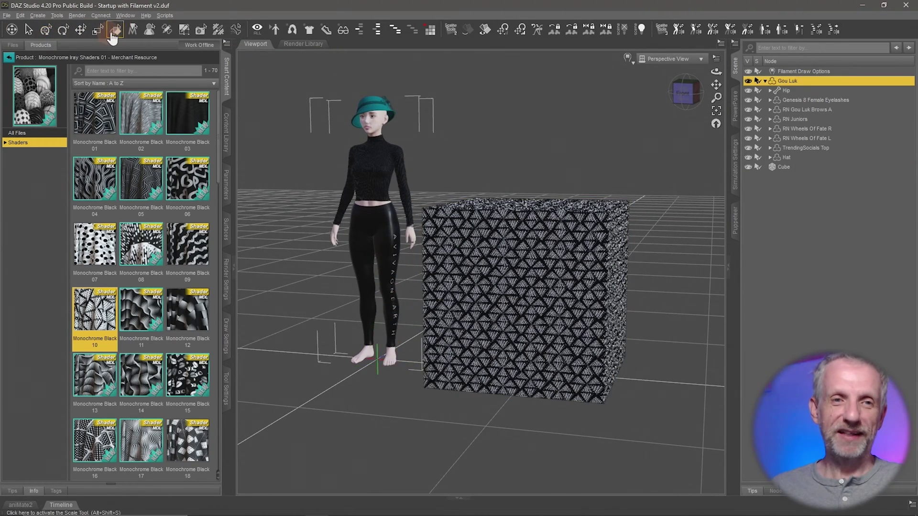
left_click(417, 205)
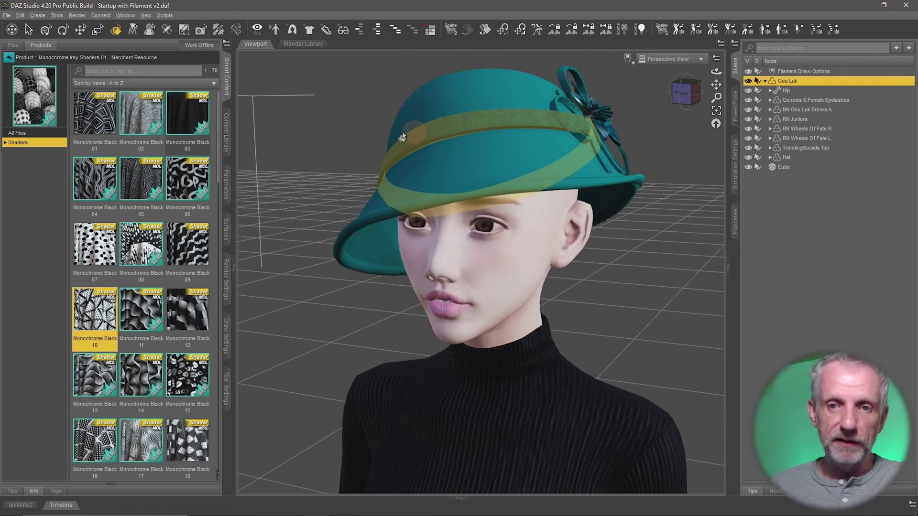
Put Monochrome Black 07 on the hat band and Monochrome Black 10 on the main hat.
left_click(461, 133)
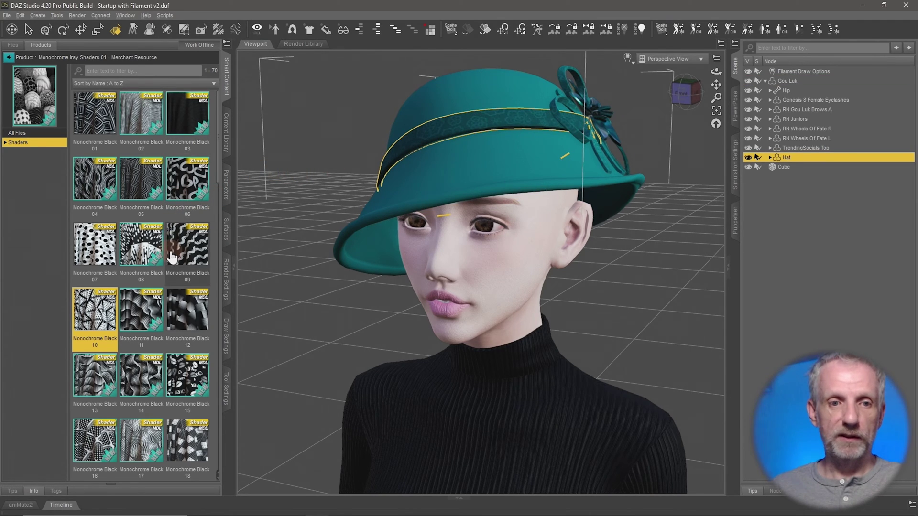
double_click(84, 251)
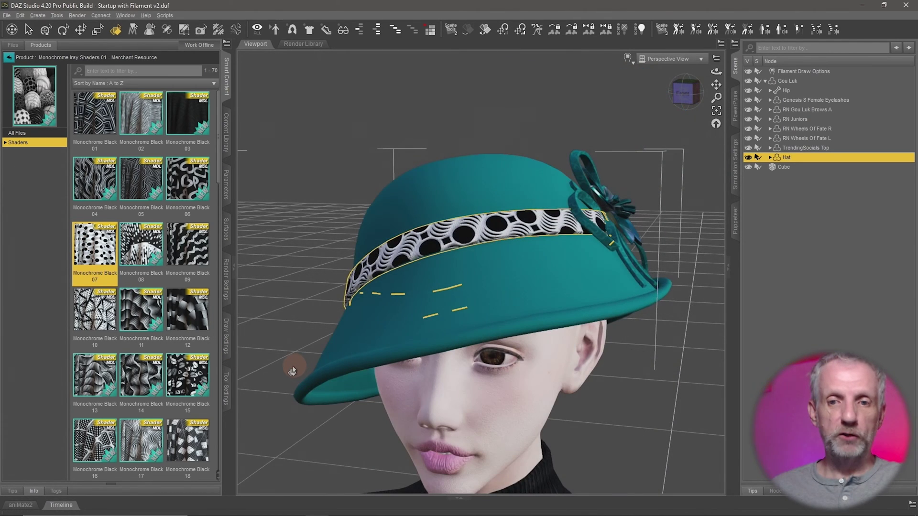
scroll(294, 367, "up", 4)
scroll(293, 366, "down", 6)
middle_click_drag(277, 360, 272, 361)
mouse_move(271, 361)
left_mouse_down("alt")
mouse_move(292, 363)
mouse_move(269, 363)
left_mouse_up("alt")
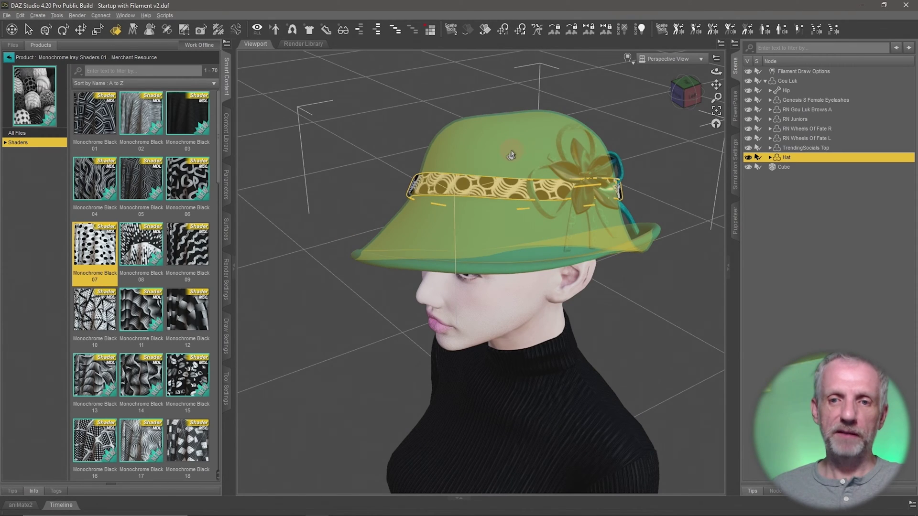
left_click(109, 316)
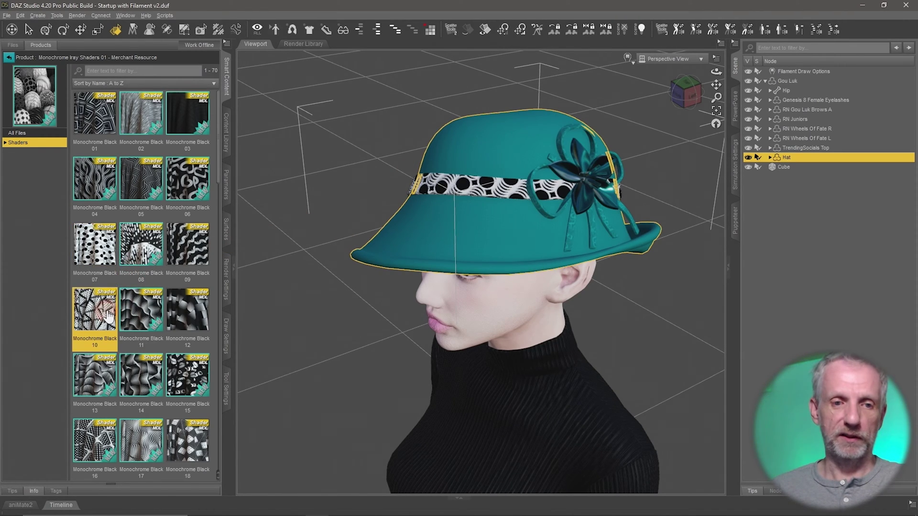
mouse_move(287, 279)
left_mouse_down("alt")
mouse_move(334, 277)
mouse_move(287, 279)
left_mouse_up("alt")
Open the Hat surface's Geometry > Tiling settings in the Surfaces editor.
left_click(228, 229)
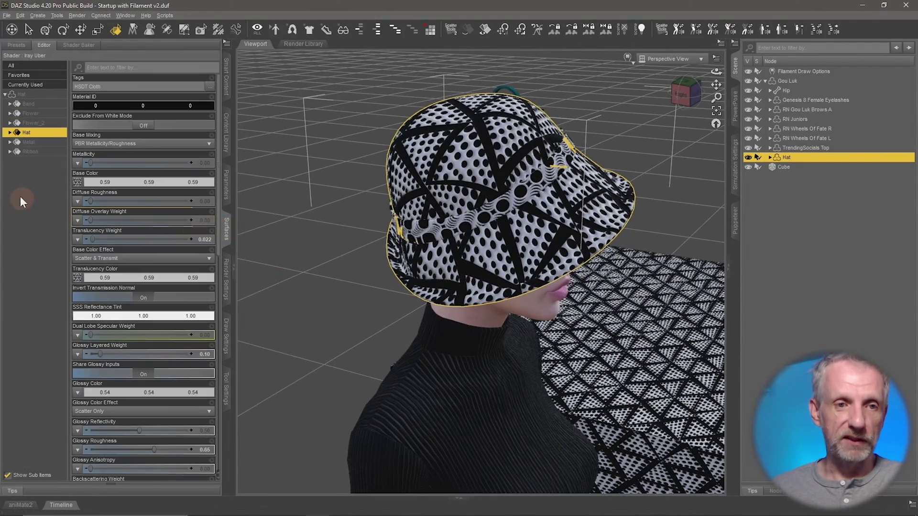
left_click(54, 136)
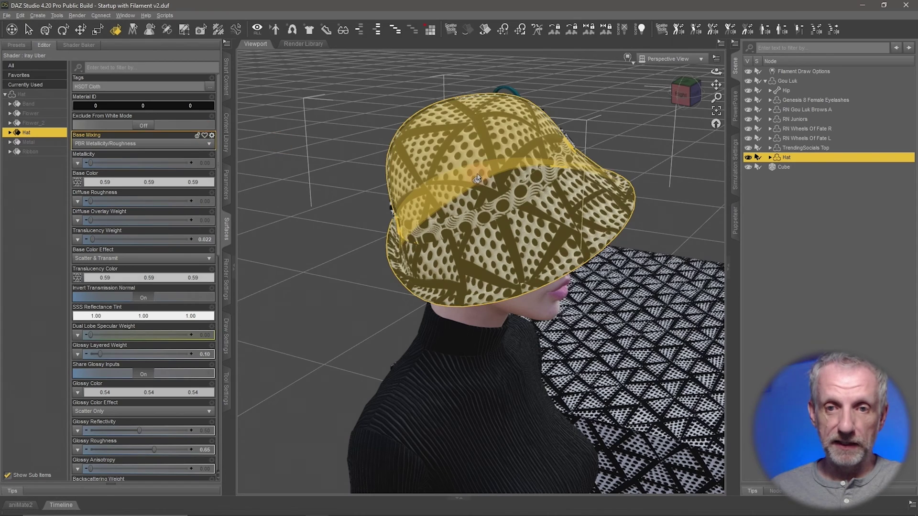
left_click(10, 134)
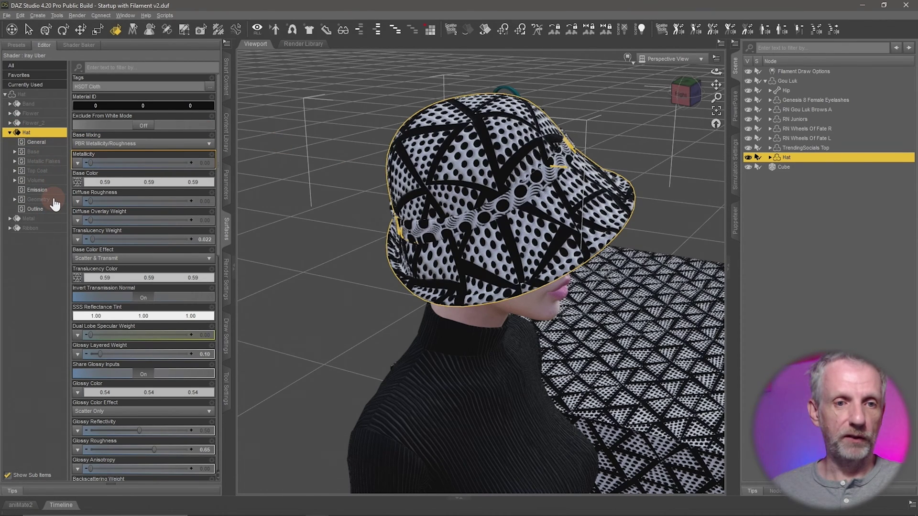
double_click(38, 199)
left_click(38, 228)
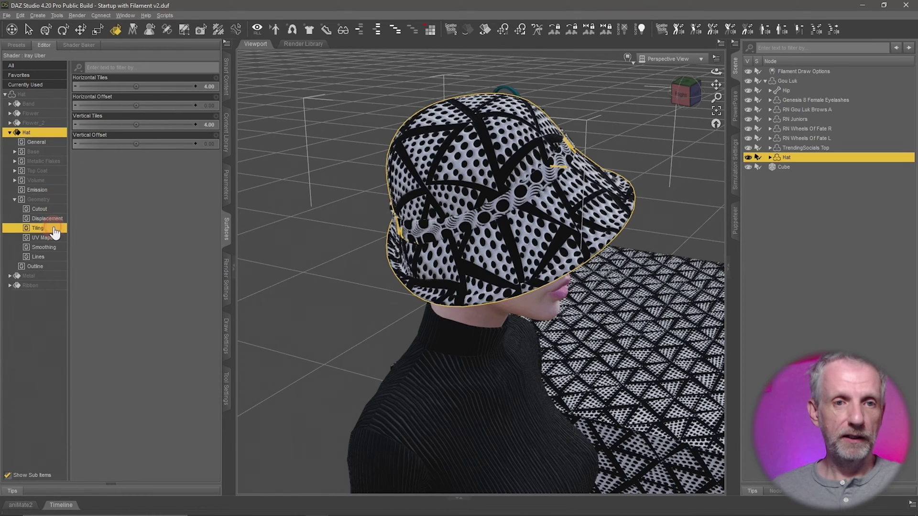
Set the hat's tiles to 8 each, then raise them to 22.52 horizontal and 14.82 vertical.
left_click(209, 86)
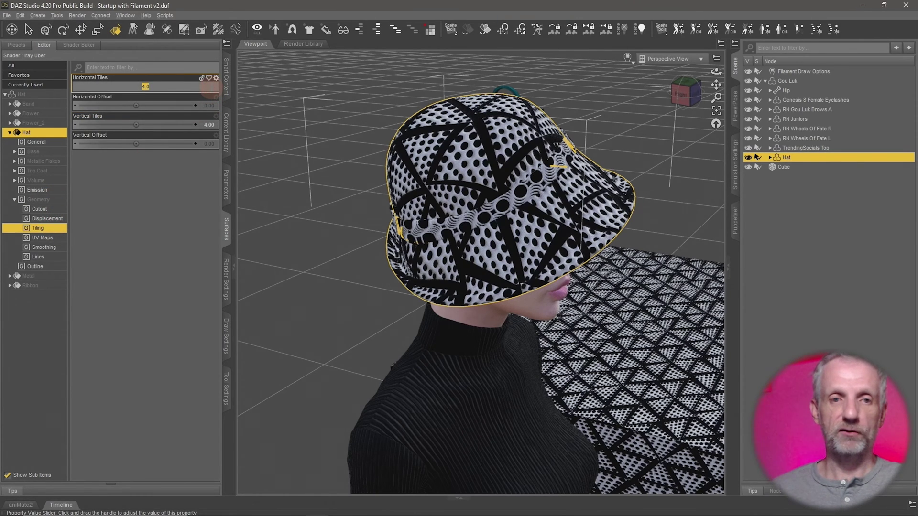
type("8")
key("Return")
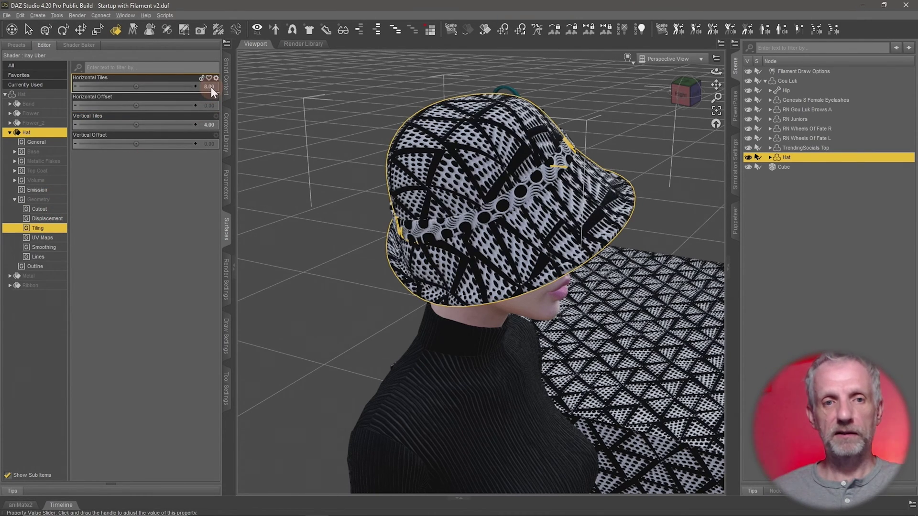
left_click(211, 125)
type("8")
key("Return")
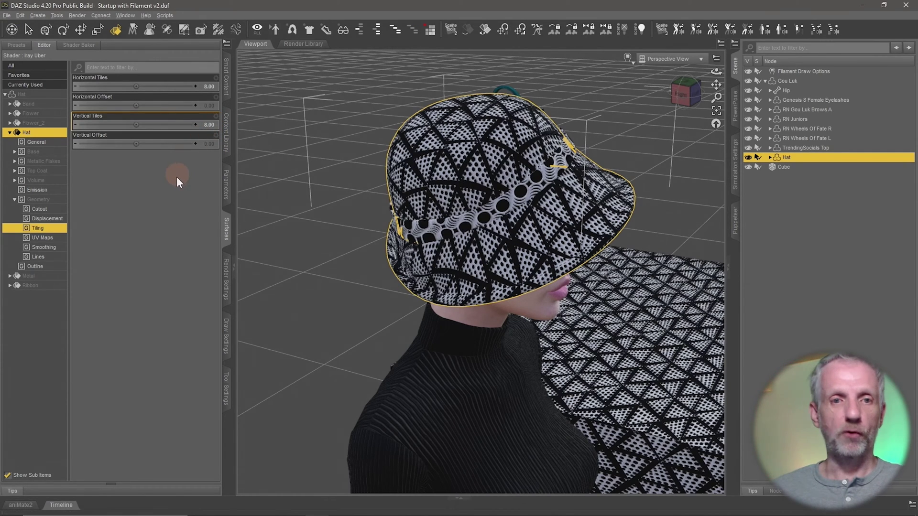
mouse_move(136, 86)
left_mouse_down()
mouse_move(170, 86)
mouse_move(122, 86)
mouse_move(135, 86)
left_mouse_up()
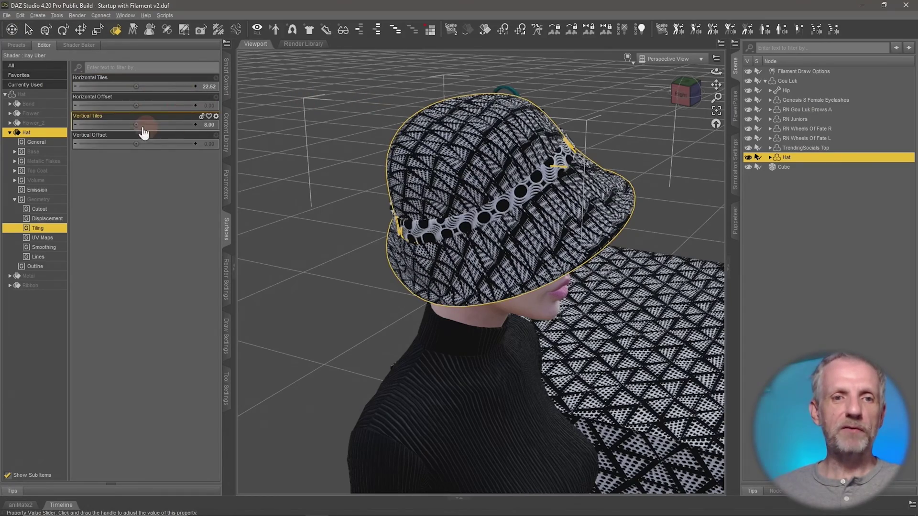
mouse_move(136, 125)
left_mouse_down()
mouse_move(170, 124)
mouse_move(136, 124)
left_mouse_up()
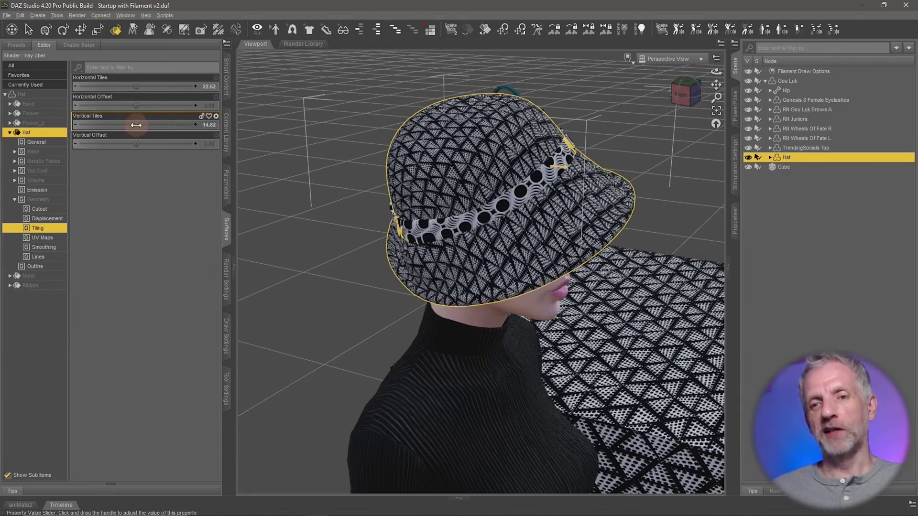
left_click_drag(256, 189, 318, 201)
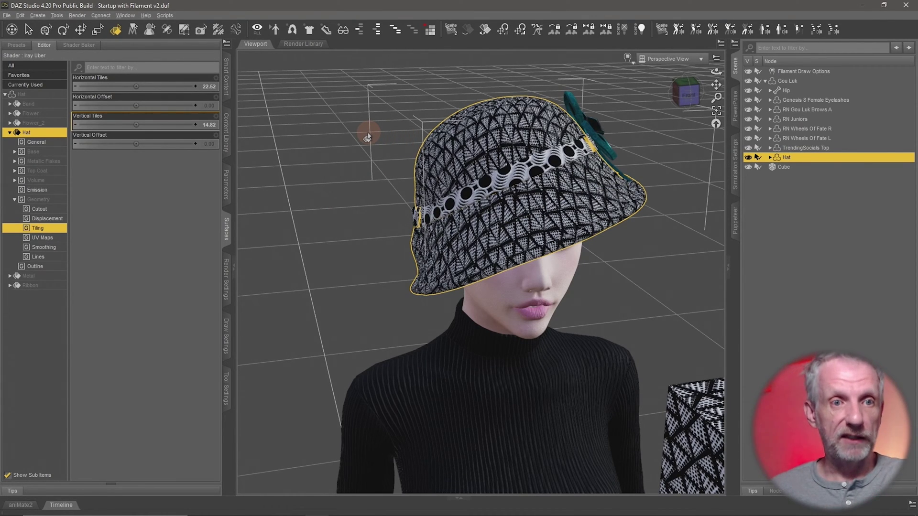
left_click(96, 78)
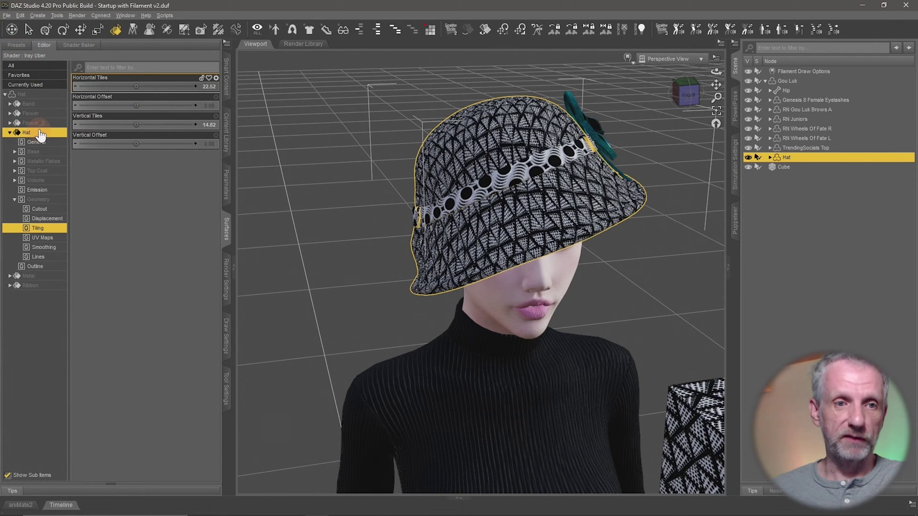
Browse the Shaders > Iray preset categories and apply the Leather shader to the hat.
left_click(19, 46)
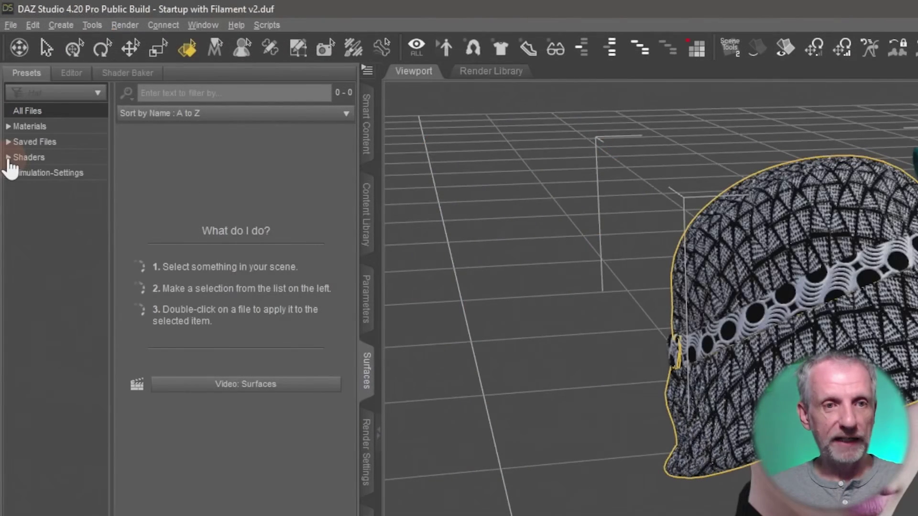
left_click(6, 98)
left_click(16, 220)
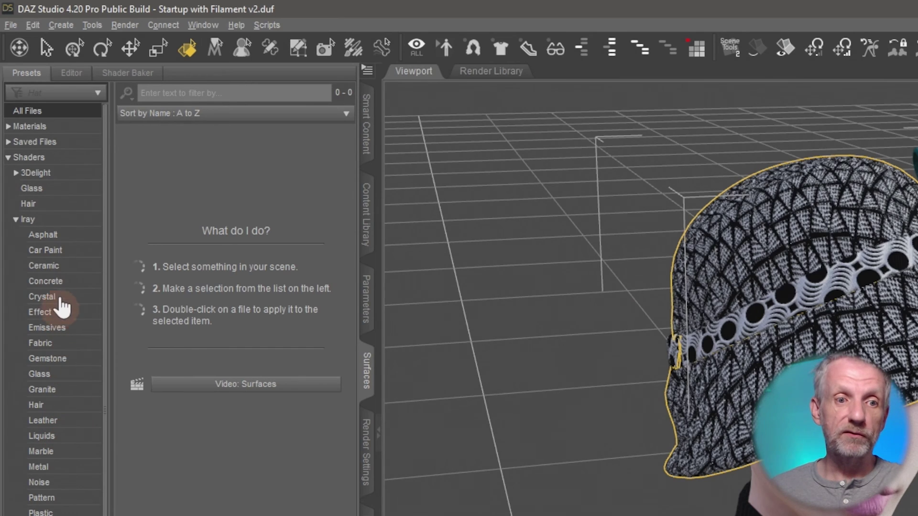
left_click(72, 345)
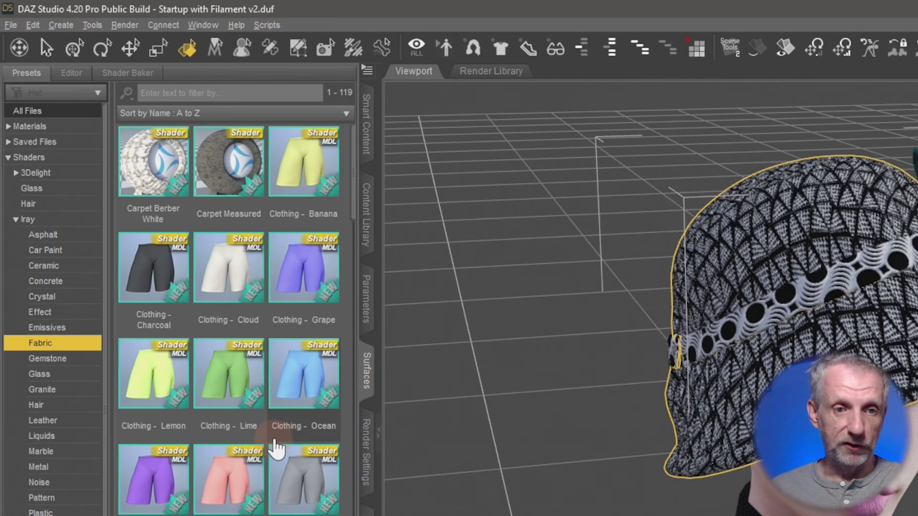
left_click(73, 328)
left_click(74, 313)
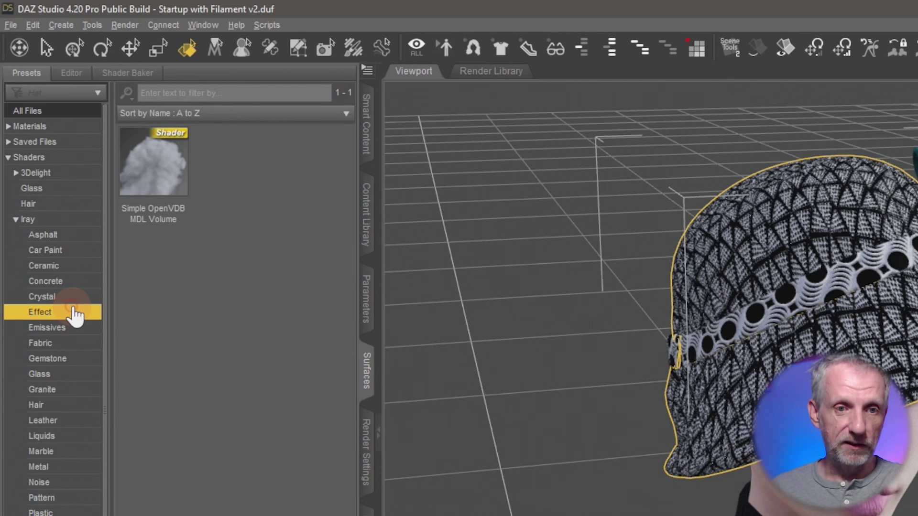
left_click(72, 267)
scroll(80, 306, "down", 1)
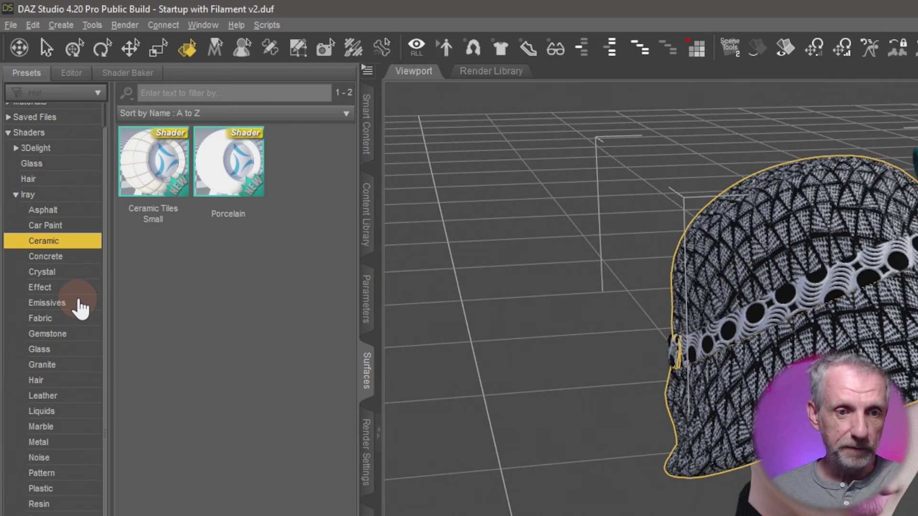
left_click(72, 380)
left_click(74, 396)
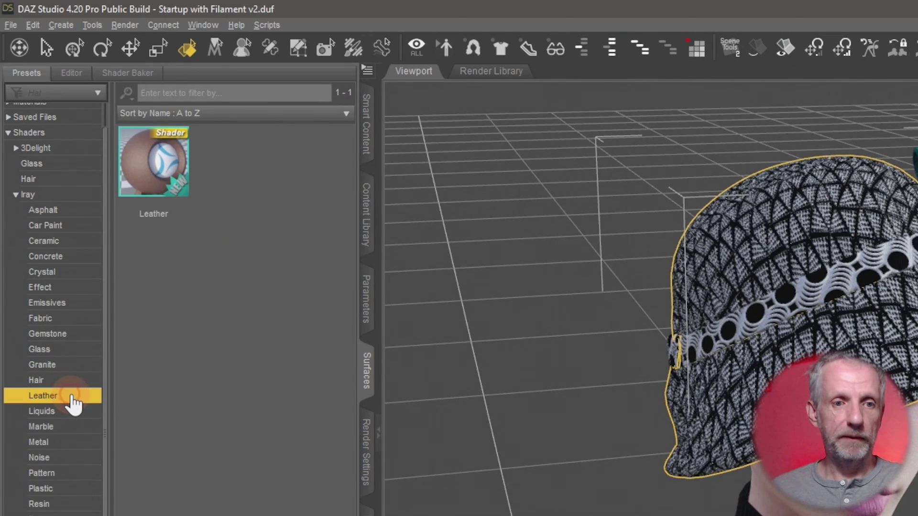
double_click(153, 191)
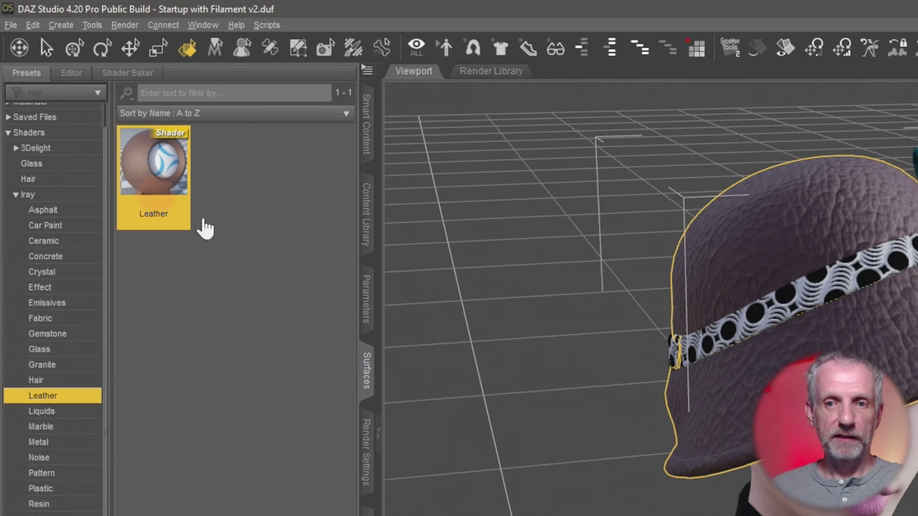
Clear the highlighting to view the hat's mauve pebbled leather and orbit to its side.
left_click(514, 284)
left_click(757, 353)
left_click(619, 355)
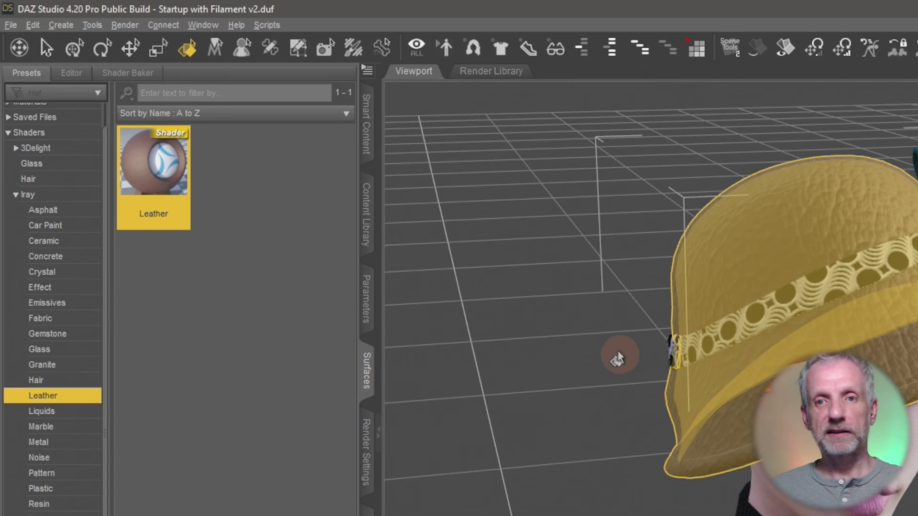
left_click(502, 342)
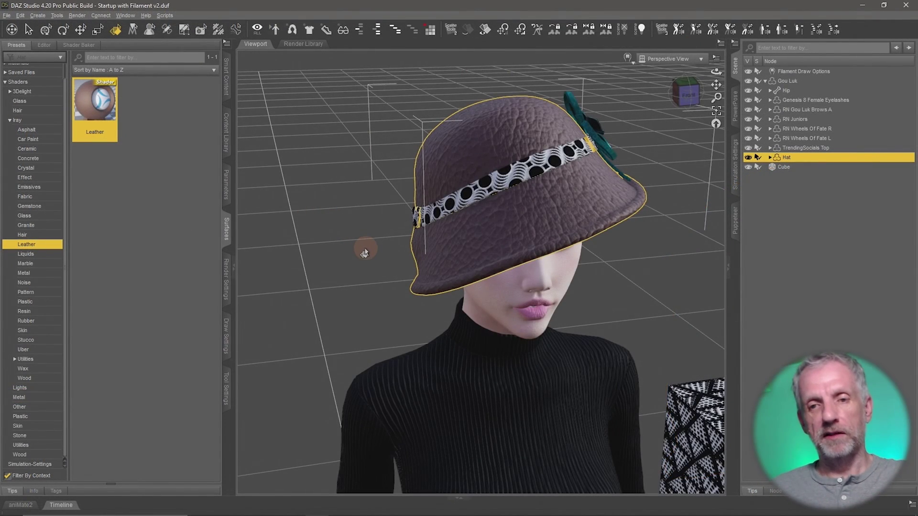
left_click(611, 411)
middle_click_drag(373, 252, 445, 249)
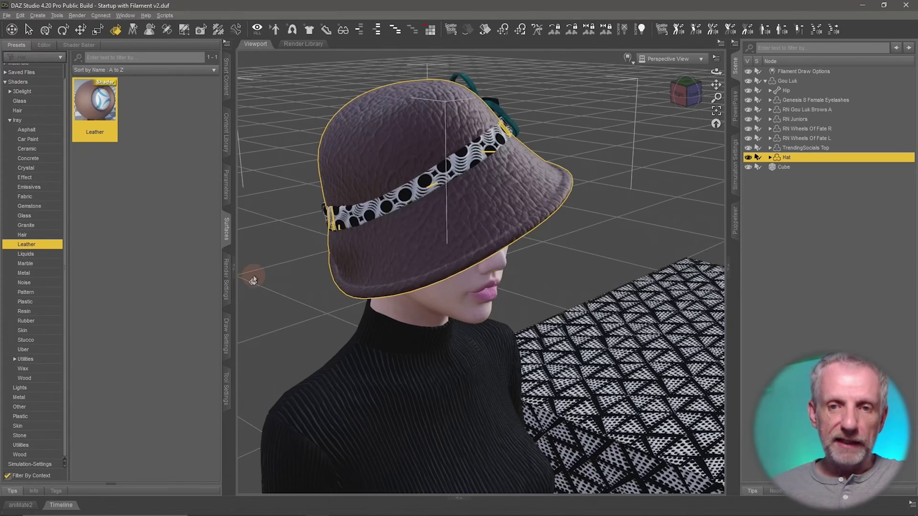
Try 10 horizontal and 10 vertical tiles on the hat's leather surface.
left_click(51, 49)
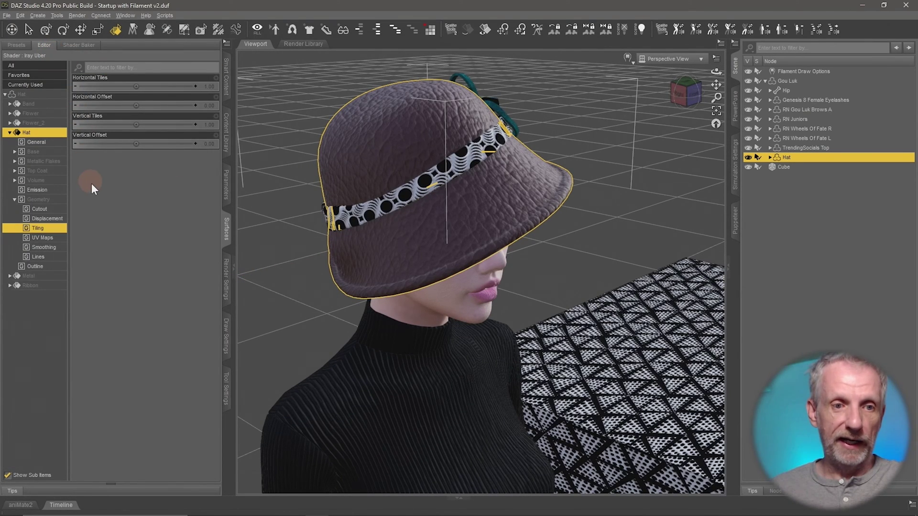
left_click(209, 86)
type("1.0")
key("Return")
left_click(208, 124)
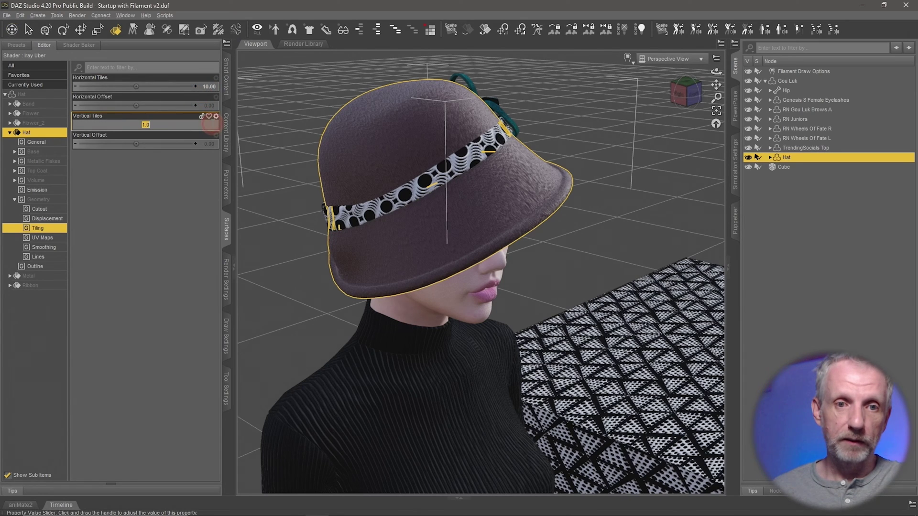
type("10")
key("Return")
Settle the hat leather's tiling at 6 horizontal and 6 vertical tiles.
left_click(208, 86)
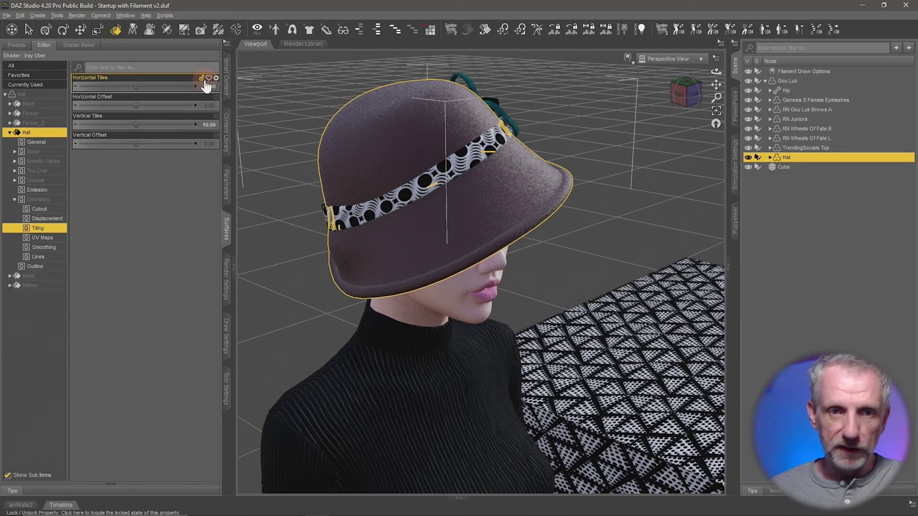
type("6")
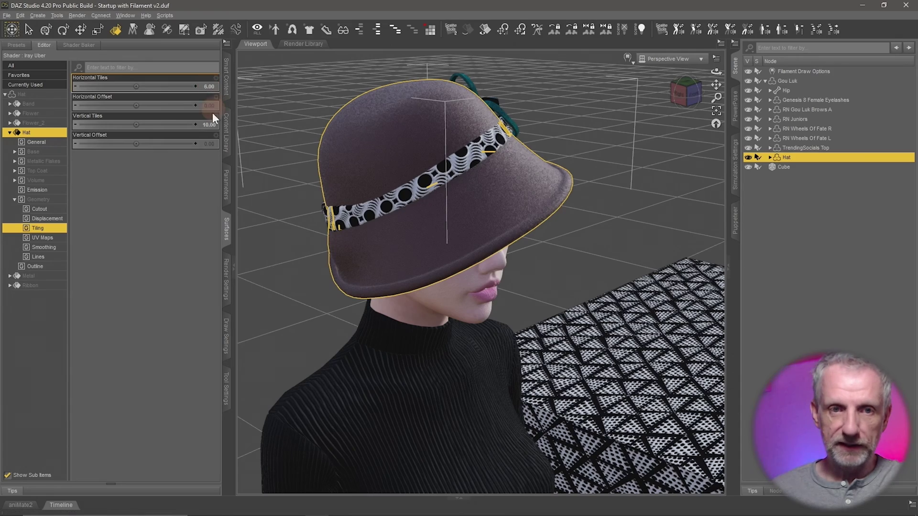
left_click(211, 124)
type("6")
key("Return")
mouse_move(297, 240)
middle_mouse_down()
mouse_move(246, 232)
mouse_move(299, 241)
middle_mouse_up()
left_click_drag(299, 241, 295, 240, "alt")
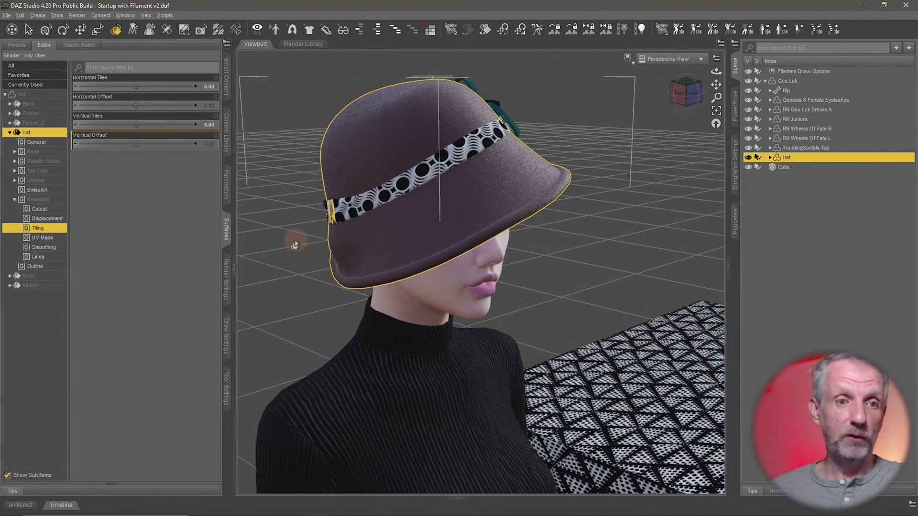
Darken the hat's Base Color to a deep plum-brown of 0.025, 0.0050, 0.0033.
left_click(46, 154)
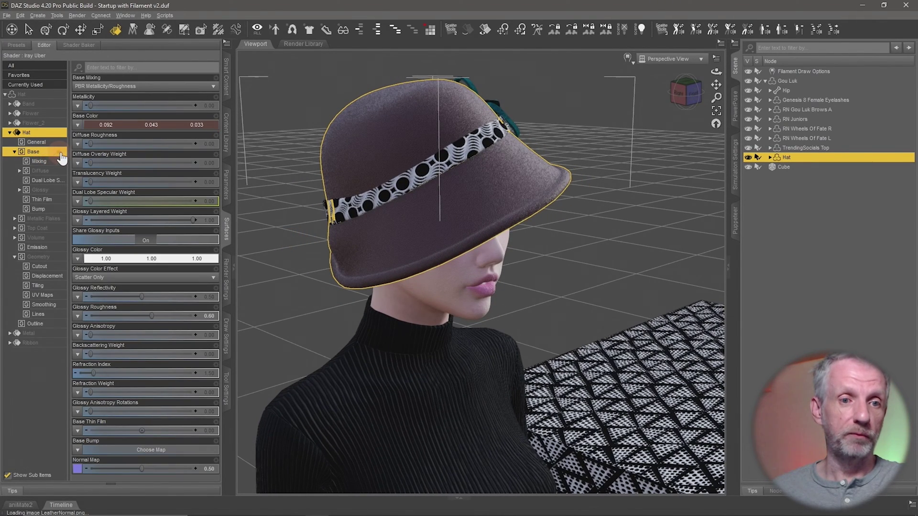
left_click(140, 125)
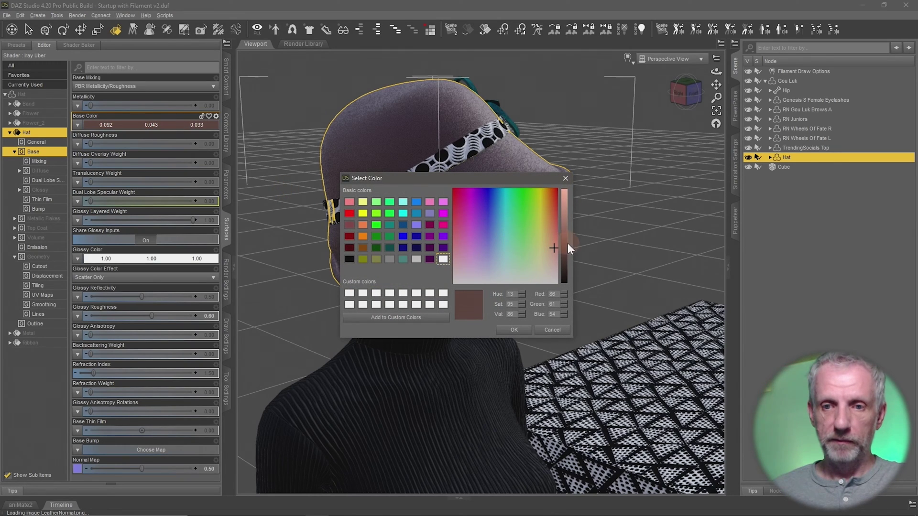
left_click_drag(570, 251, 573, 263)
left_click(555, 236)
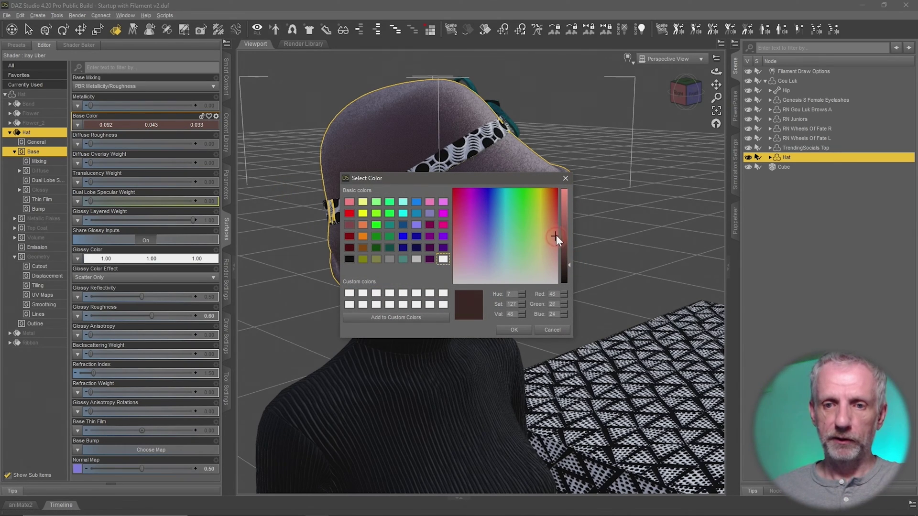
left_click(517, 330)
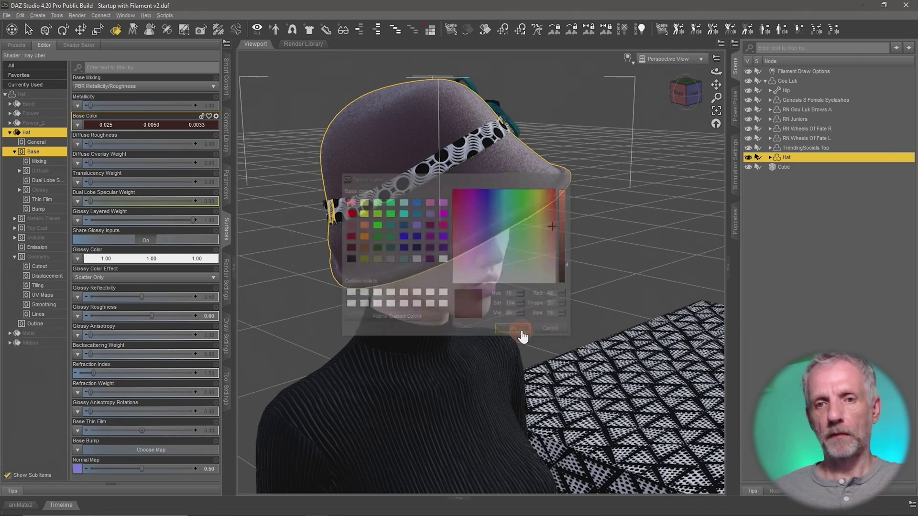
mouse_move(641, 245)
middle_mouse_down()
mouse_move(602, 254)
mouse_move(630, 242)
middle_mouse_up()
mouse_move(629, 242)
left_mouse_down("alt")
mouse_move(655, 244)
mouse_move(642, 250)
left_mouse_up("alt")
Select the TrendingSocials Top's sleeve surface in the viewport with the Surface Selection Tool.
scroll(641, 248, "down", 8)
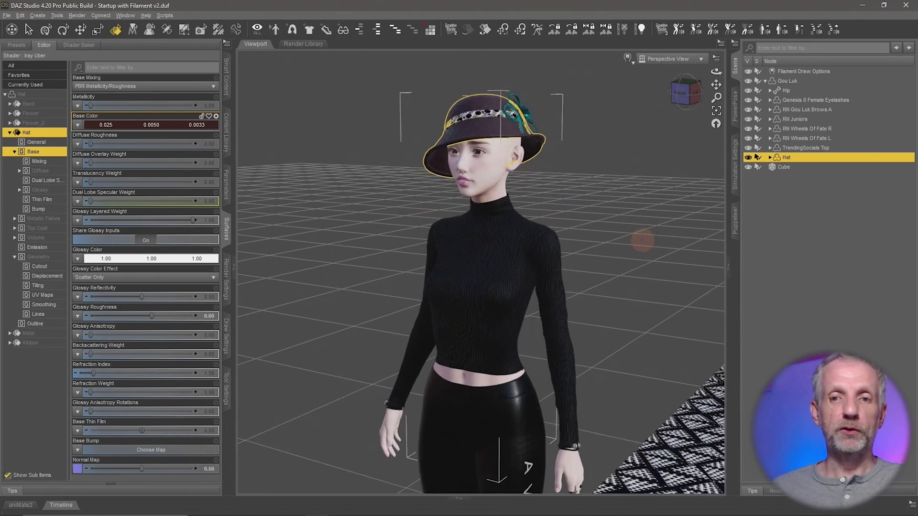
left_click(45, 29)
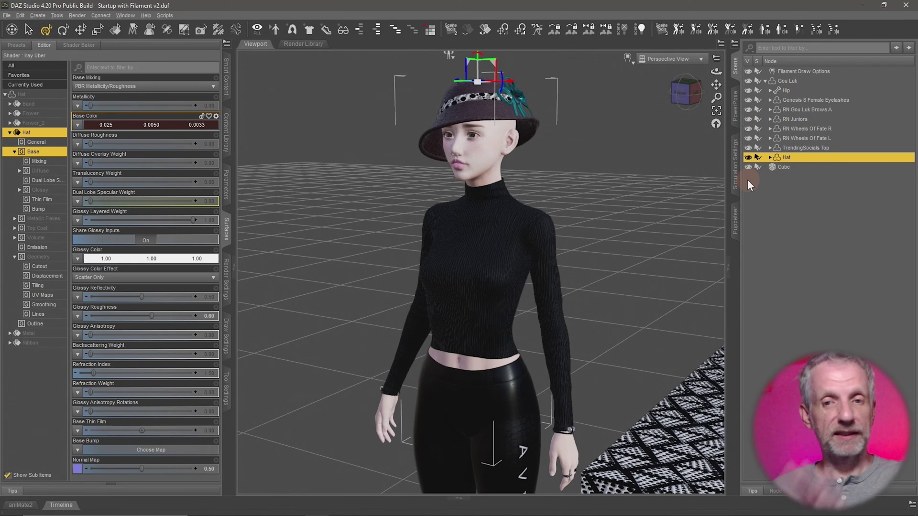
left_click(118, 31)
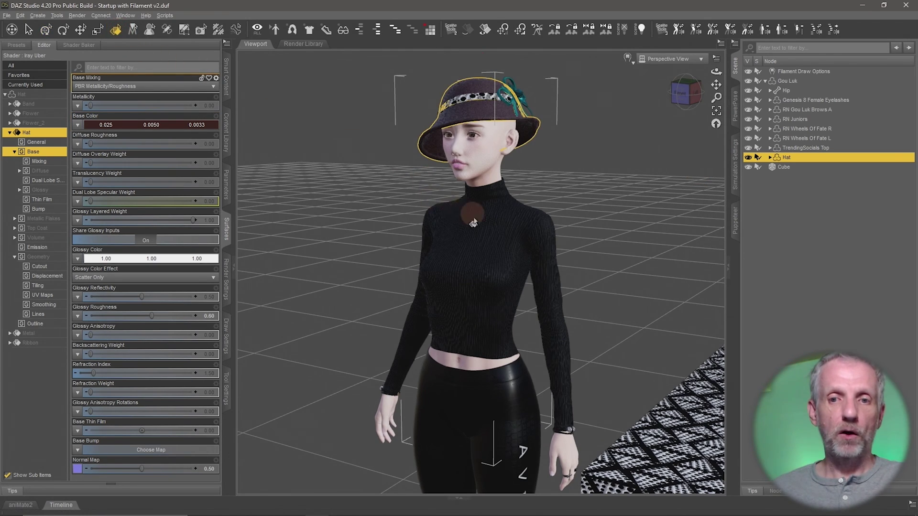
left_click(543, 249)
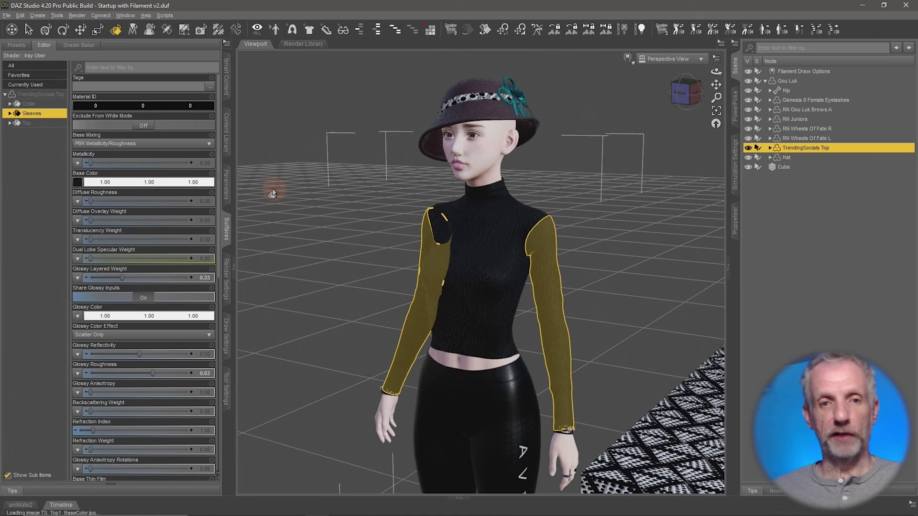
scroll(316, 208, "up", 1)
scroll(316, 208, "down", 4)
middle_click_drag(316, 209, 318, 204)
left_click_drag(318, 204, 304, 200, "alt")
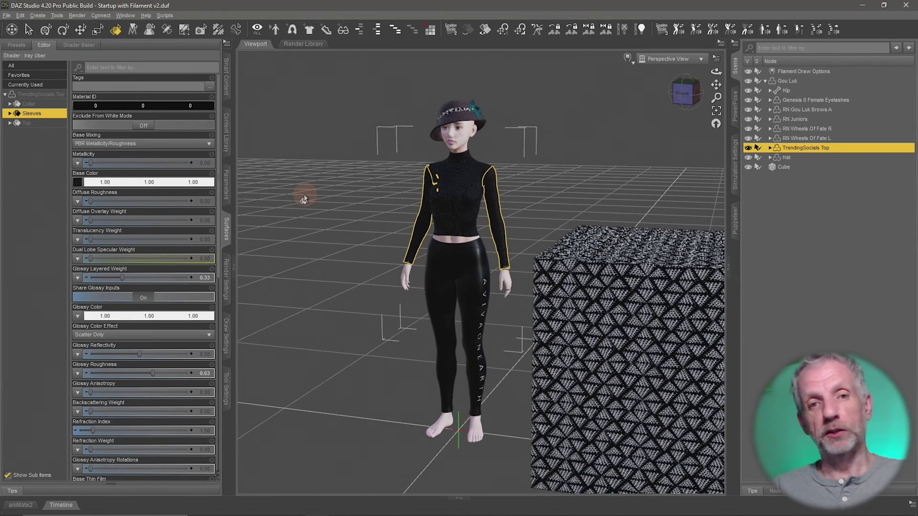